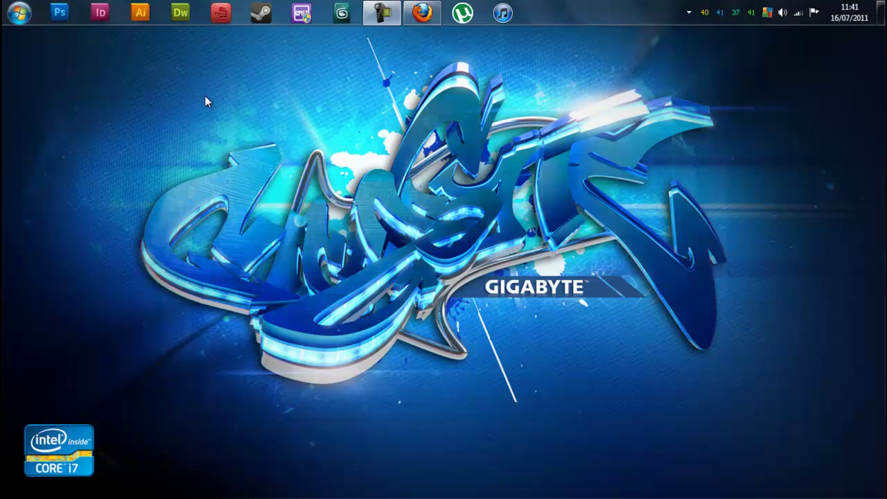
- Launch Photoshop and create a new 1360×768 px, 72 ppi document
{"action": "left_click", "coordinate": [59, 10]}
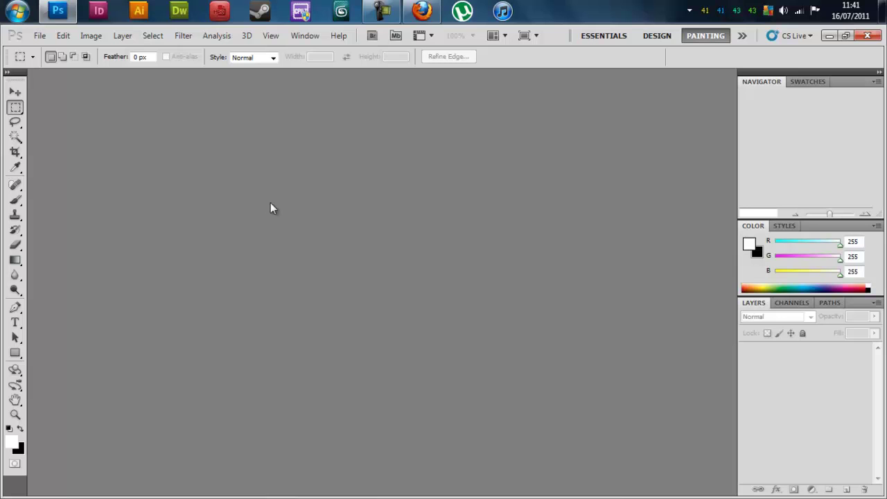
{"action": "left_click", "coordinate": [41, 36]}
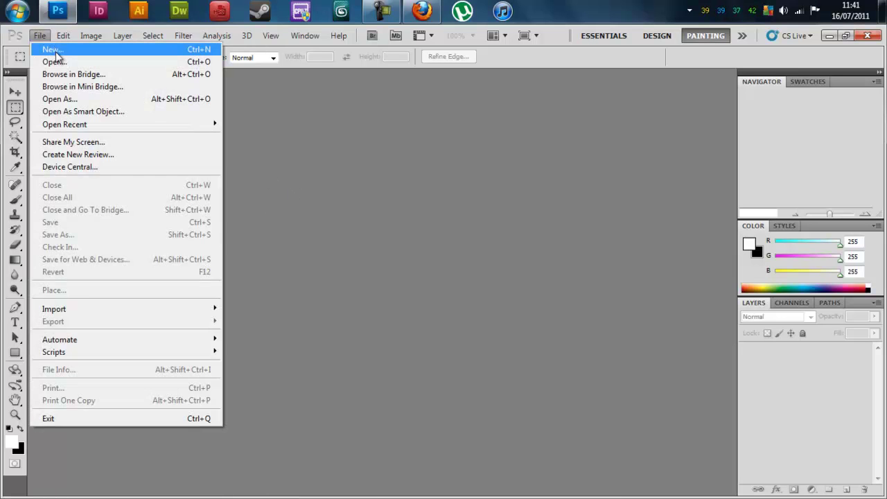
{"action": "left_click", "coordinate": [43, 48]}
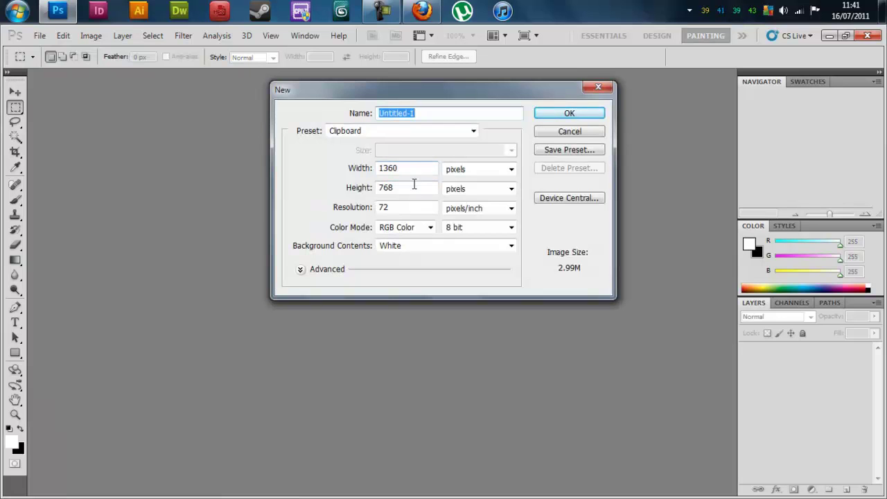
{"action": "left_click", "coordinate": [553, 113]}
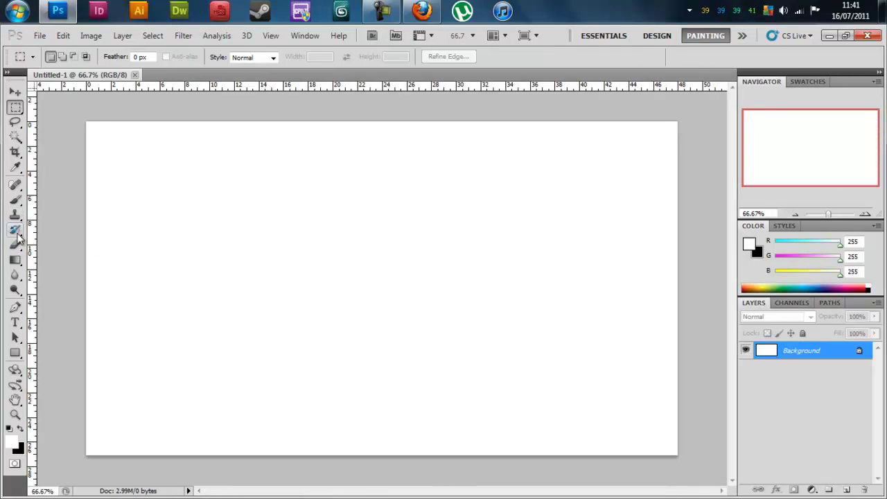
- Fill the whole canvas with black using the Paint Bucket tool
{"action": "left_click", "coordinate": [16, 260]}
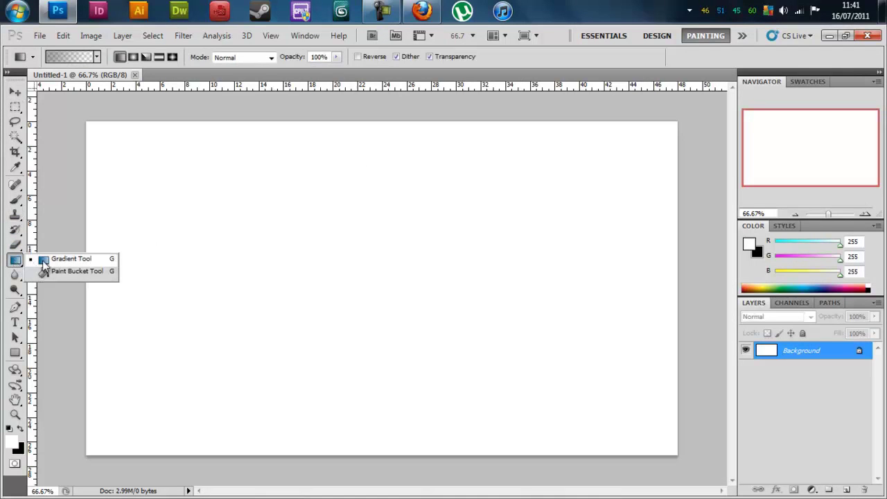
{"action": "left_click", "coordinate": [48, 271]}
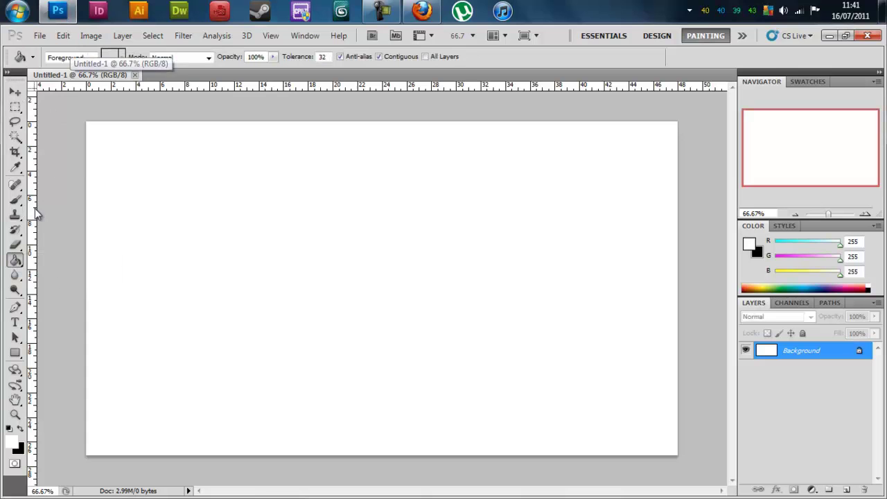
{"action": "left_click", "coordinate": [21, 429]}
{"action": "left_click", "coordinate": [212, 285]}
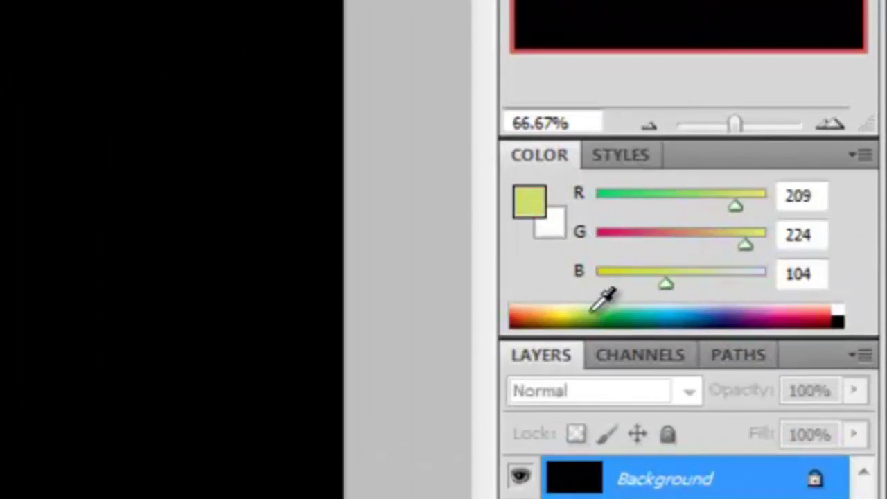
- Set the foreground colour to olive green (R159 G159 B54)
{"action": "mouse_move", "coordinate": [593, 310]}
{"action": "left_mouse_down"}
{"action": "mouse_move", "coordinate": [772, 311]}
{"action": "mouse_move", "coordinate": [578, 313]}
{"action": "left_mouse_up"}
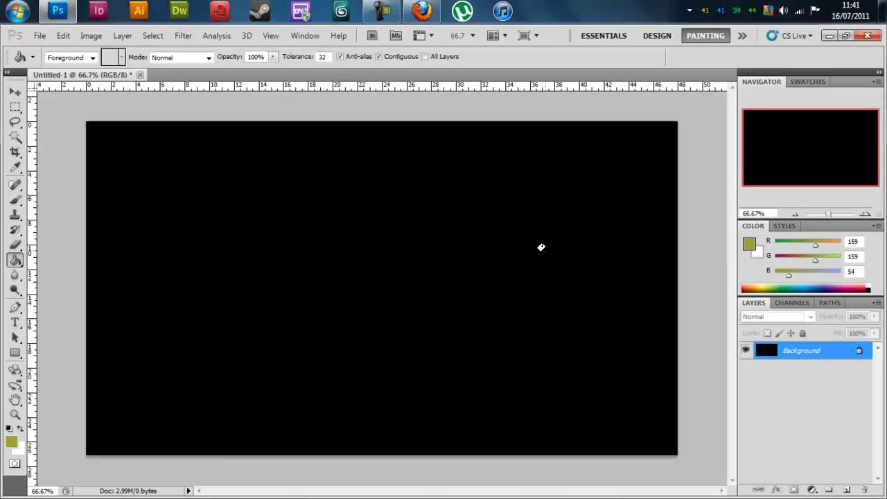
{"action": "left_click", "coordinate": [308, 37]}
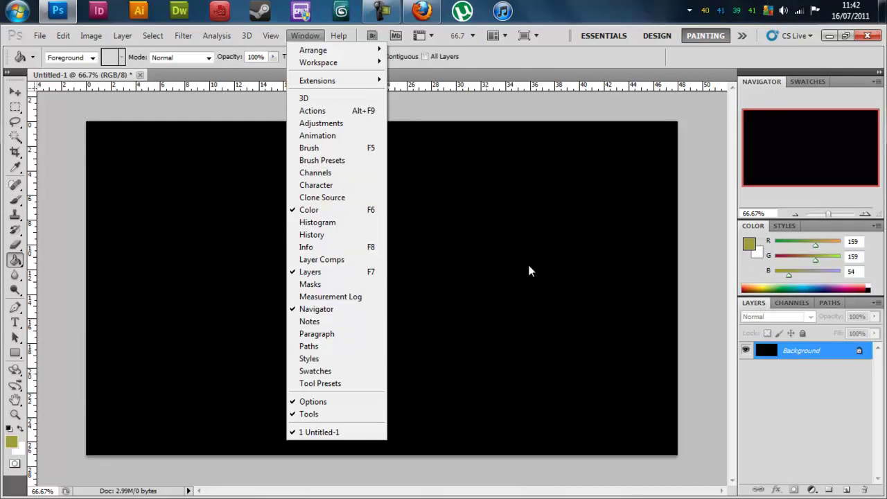
{"action": "left_click", "coordinate": [679, 222]}
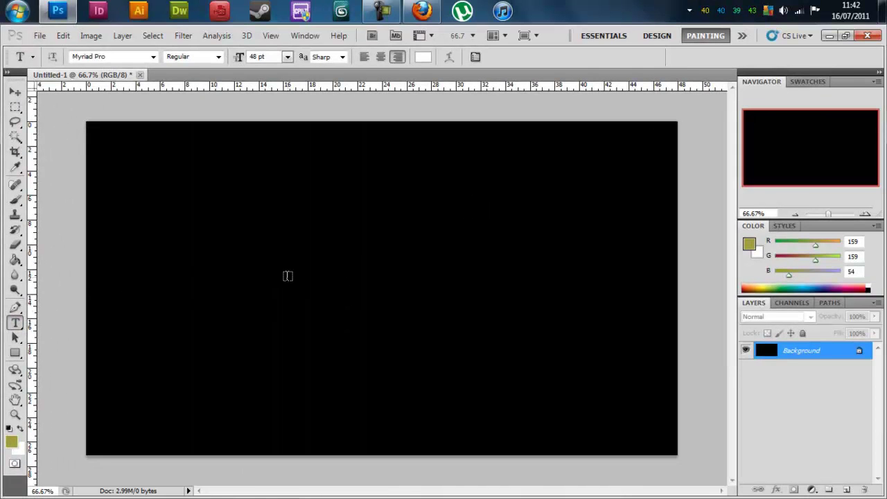
- Type ACAPON as a new text layer and drag it to the canvas centre
{"action": "left_click", "coordinate": [288, 276]}
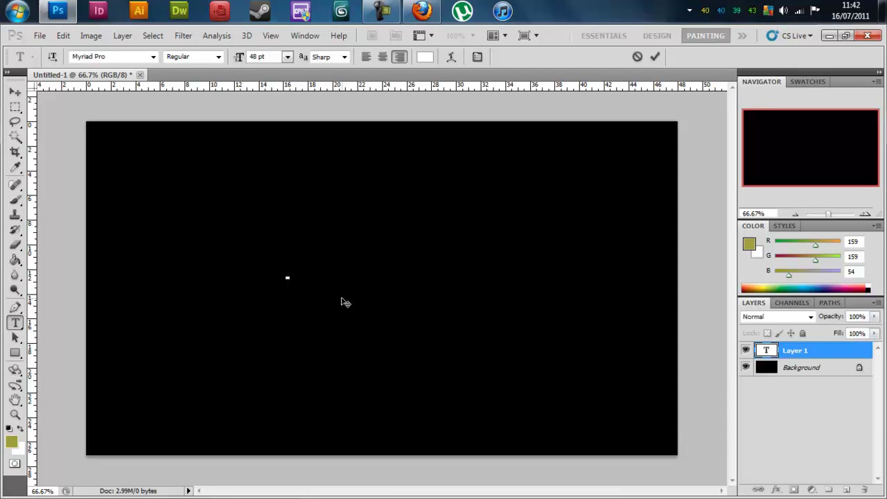
{"action": "type", "text": "ACAPON"}
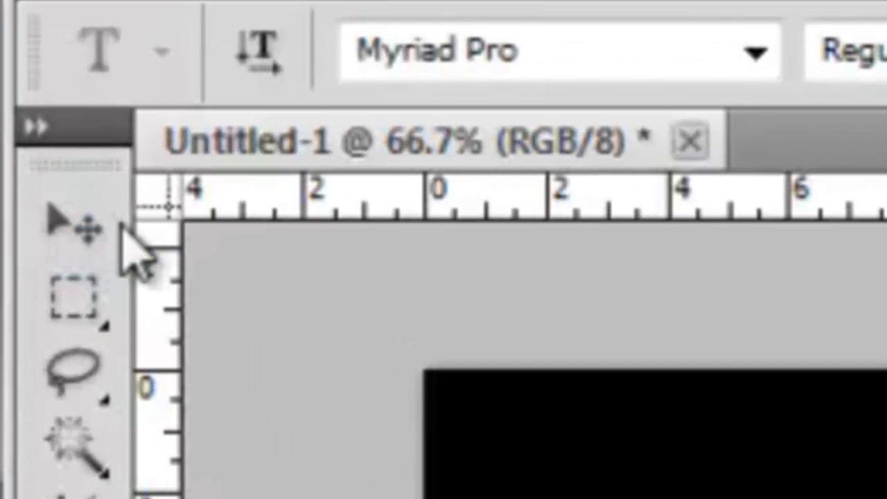
{"action": "left_click", "coordinate": [24, 111]}
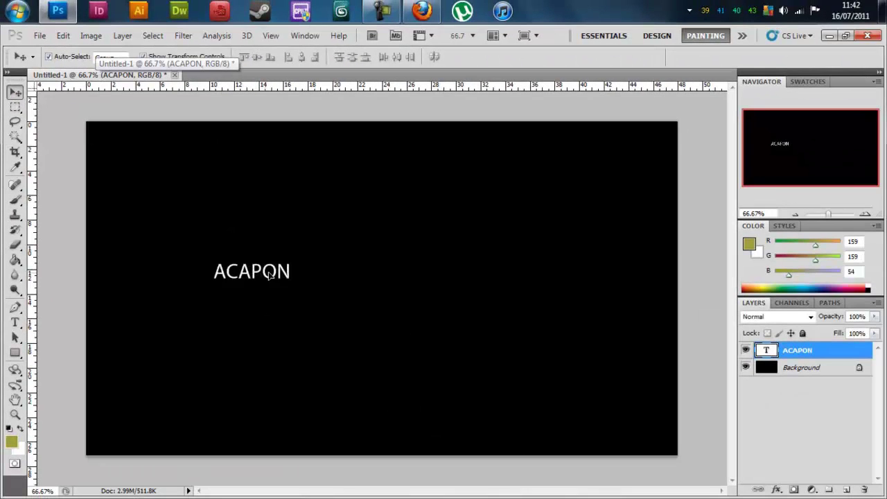
{"action": "left_click_drag", "start_coordinate": [269, 275], "coordinate": [386, 286]}
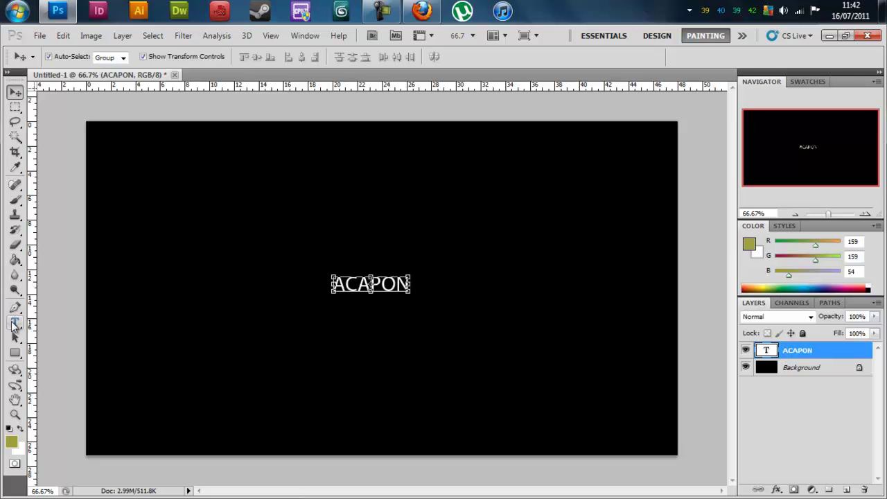
{"action": "left_click", "coordinate": [14, 322]}
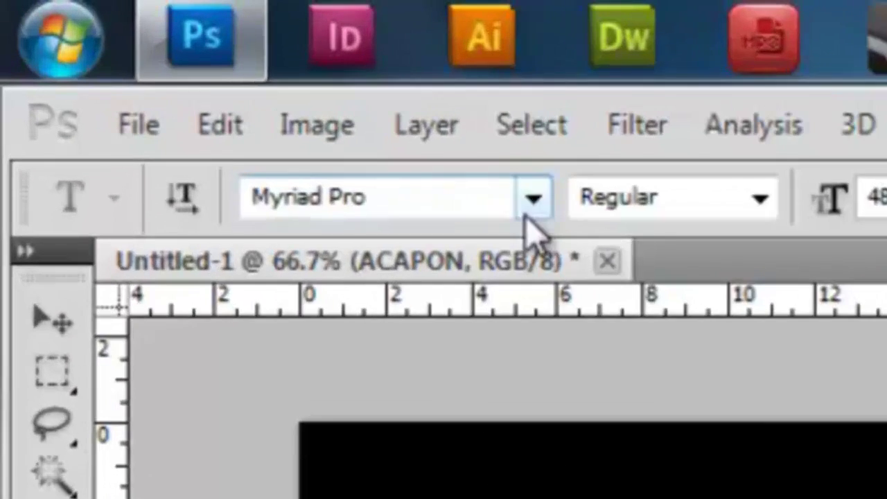
- Change the ACAPON font to Montalban at 72 pt, after trying Beyond Sky
{"action": "left_click", "coordinate": [153, 57]}
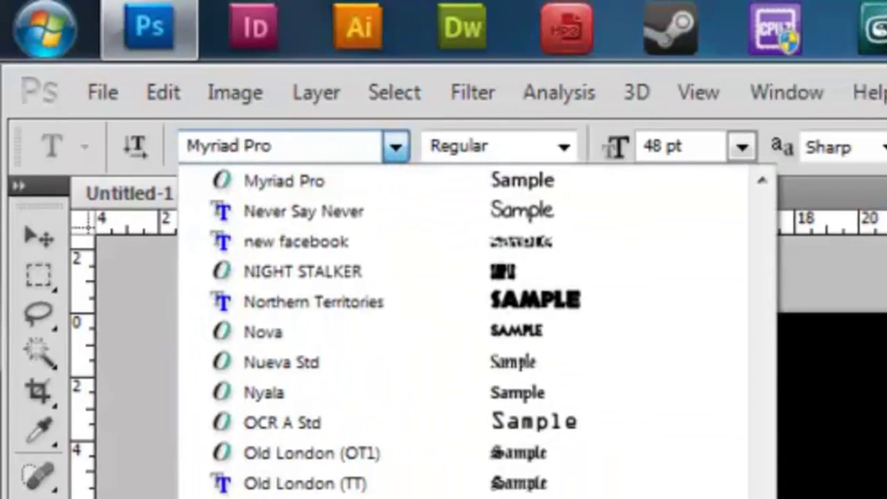
{"action": "scroll", "coordinate": [742, 238], "scroll_direction": "up", "scroll_amount": 15}
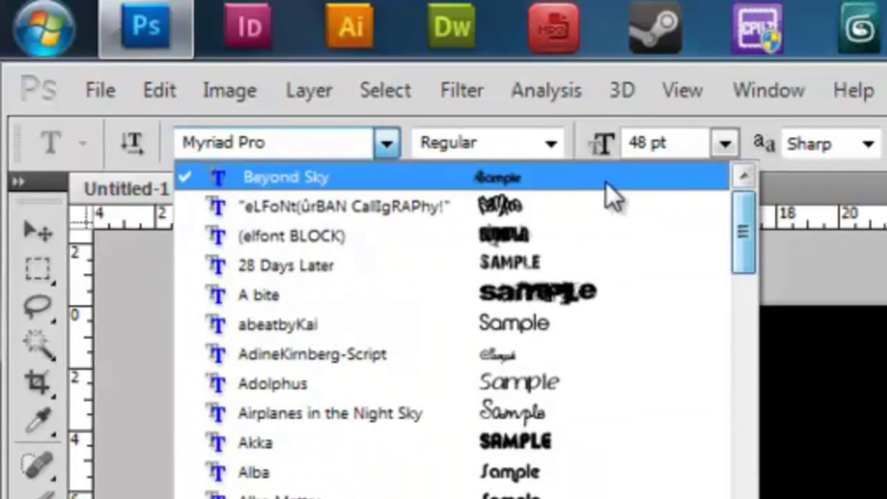
{"action": "left_click", "coordinate": [314, 182]}
{"action": "left_click", "coordinate": [386, 144]}
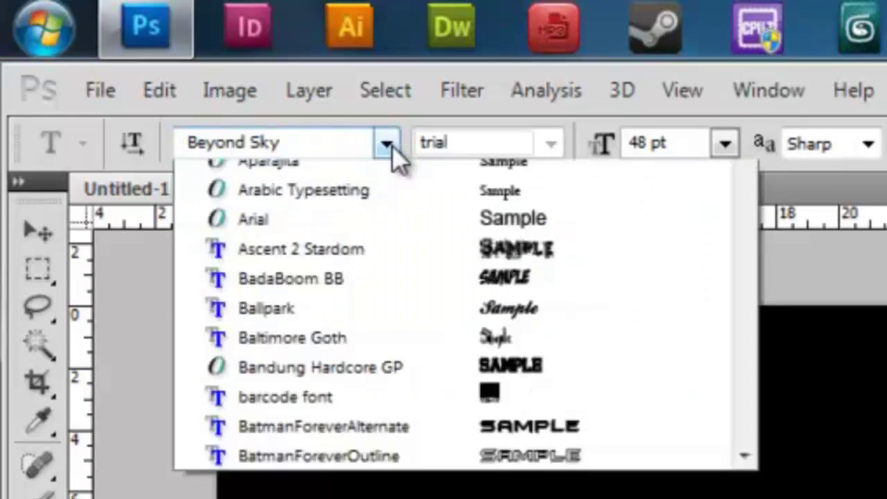
{"action": "scroll", "coordinate": [624, 264], "scroll_direction": "up", "scroll_amount": 10}
{"action": "left_click", "coordinate": [402, 182]}
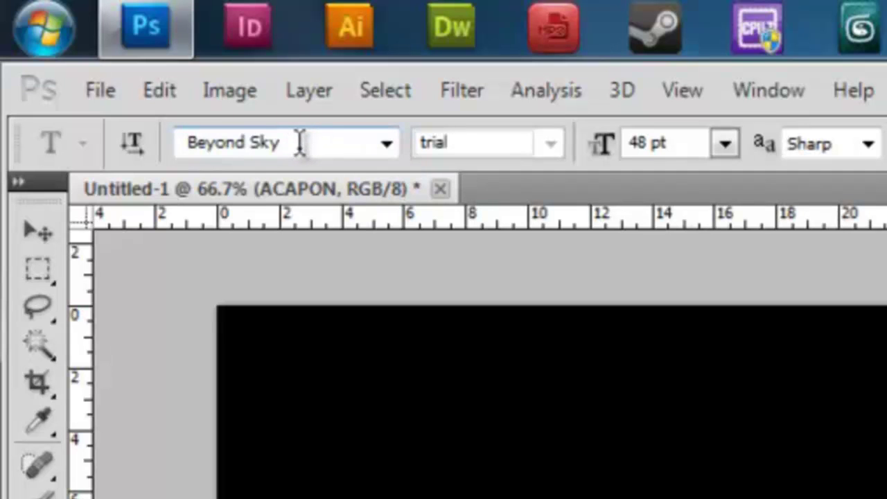
{"action": "left_click", "coordinate": [300, 143]}
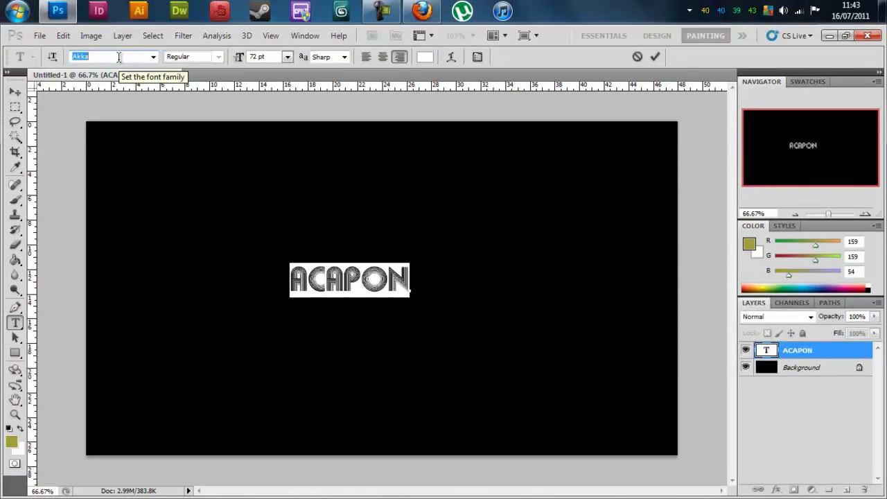
{"action": "key", "text": "Down"}
{"action": "key", "text": "Down"}
{"action": "key", "text": "Down"}
{"action": "key", "text": "Down"}
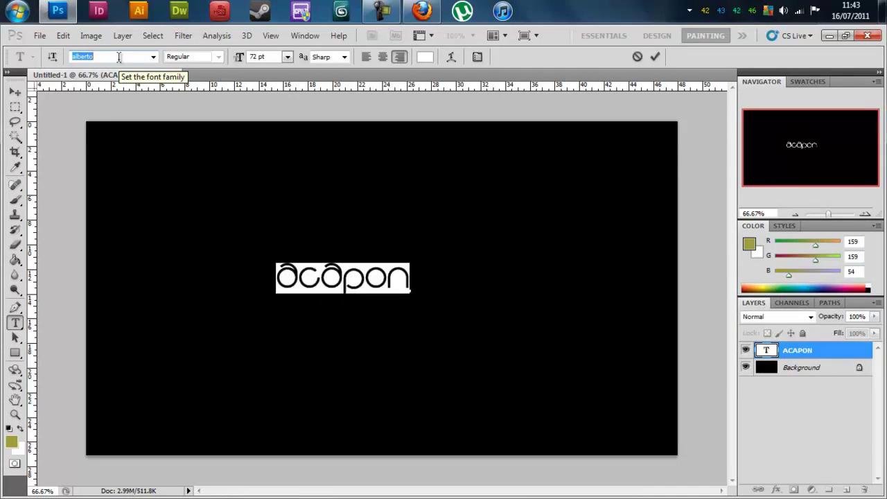
{"action": "key", "text": "Down"}
{"action": "key", "text": "Down"}
{"action": "key", "text": "Down"}
{"action": "key", "text": "Down"}
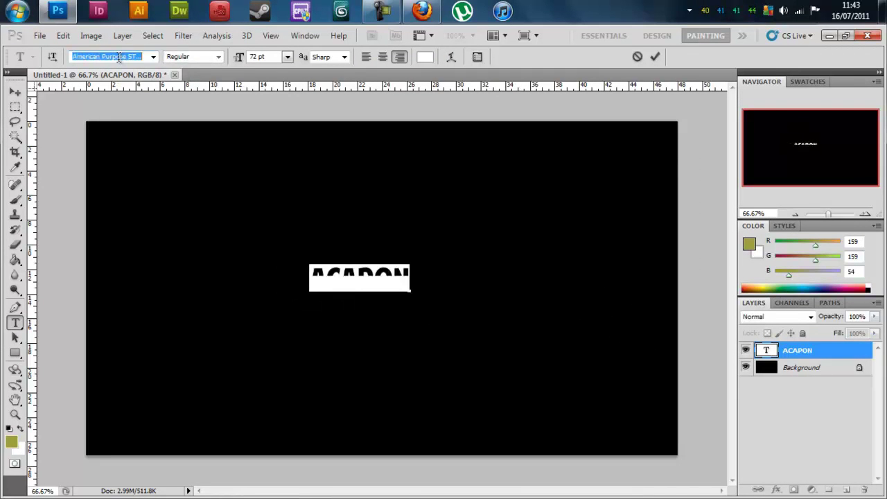
{"action": "key", "text": "Down"}
{"action": "key", "text": "Down"}
{"action": "key", "text": "Down"}
{"action": "key", "text": "Down"}
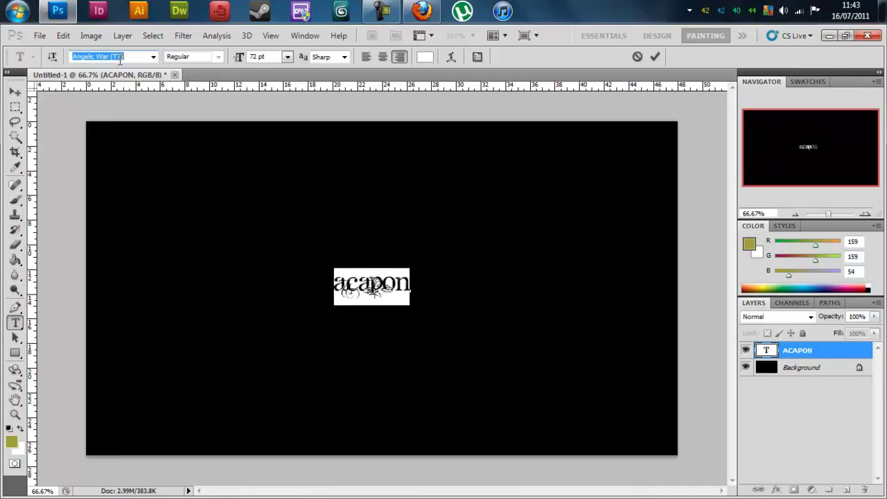
{"action": "key", "text": "Down"}
{"action": "key", "text": "Down"}
{"action": "key", "text": "Down"}
{"action": "key", "text": "Down"}
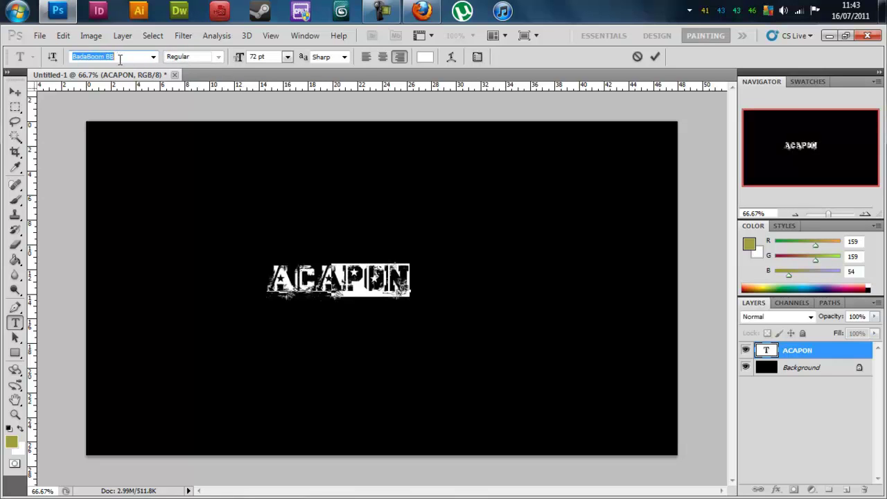
{"action": "key", "text": "Down"}
{"action": "key", "text": "Down"}
{"action": "key", "text": "Down"}
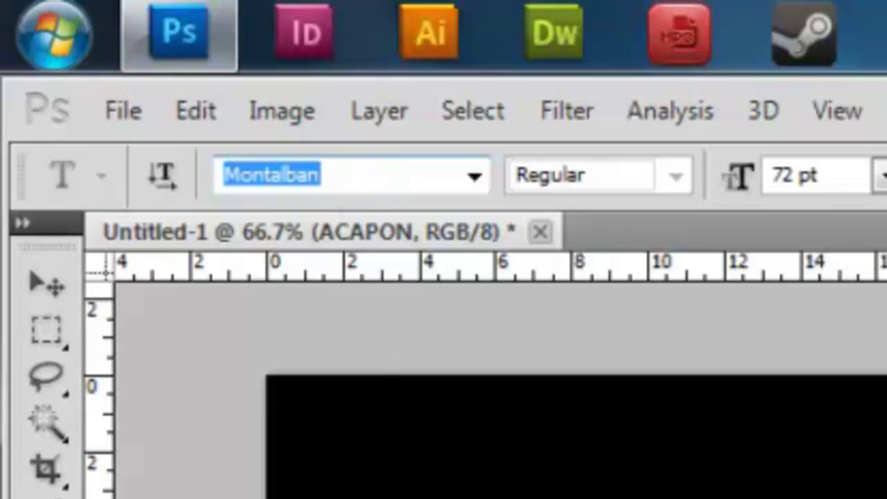
- Nudge the ACAPON text slightly right and down with the Move tool
{"action": "left_click", "coordinate": [47, 284]}
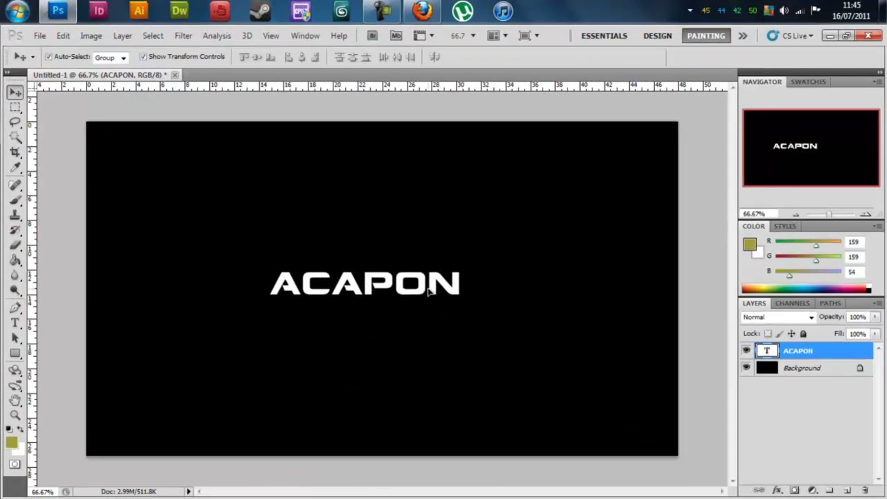
{"action": "left_click_drag", "start_coordinate": [429, 292], "coordinate": [436, 292]}
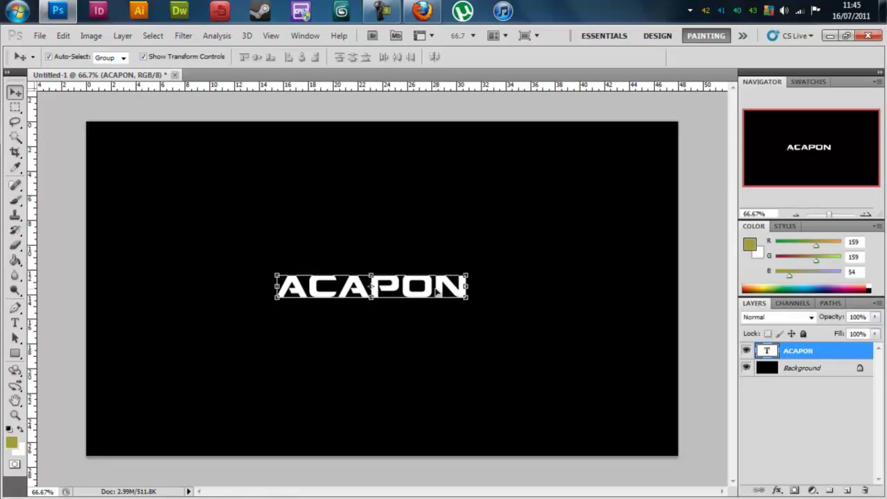
{"action": "left_click", "coordinate": [426, 253]}
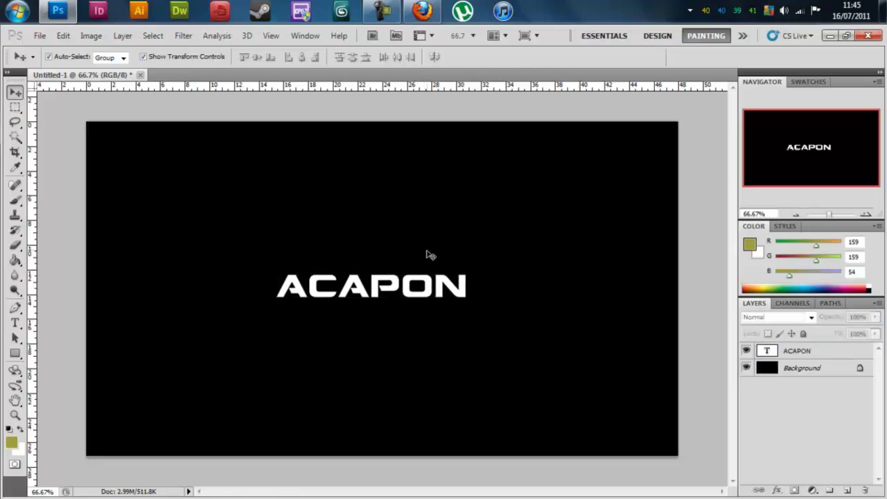
- Add an Outer Glow to ACAPON at 100% opacity in bright green 00ff1e
{"action": "left_click", "coordinate": [414, 292]}
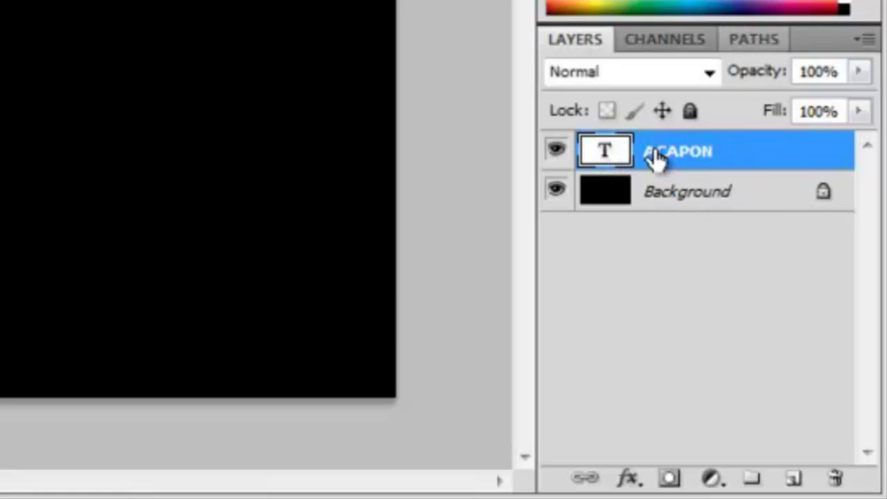
{"action": "double_click", "coordinate": [731, 165]}
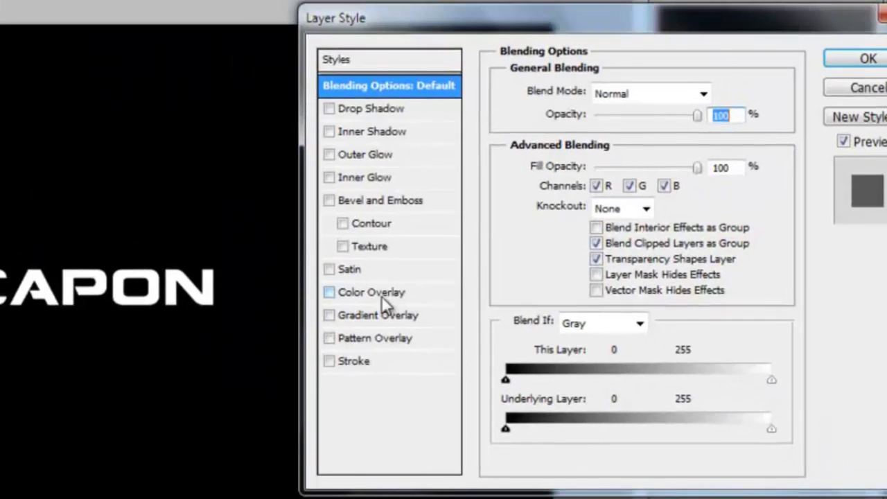
{"action": "left_click", "coordinate": [366, 156]}
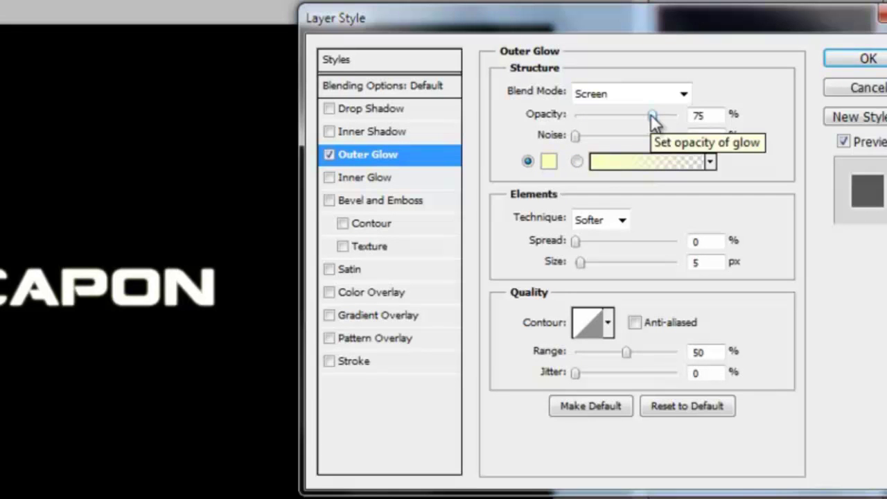
{"action": "left_click_drag", "start_coordinate": [653, 117], "coordinate": [684, 115]}
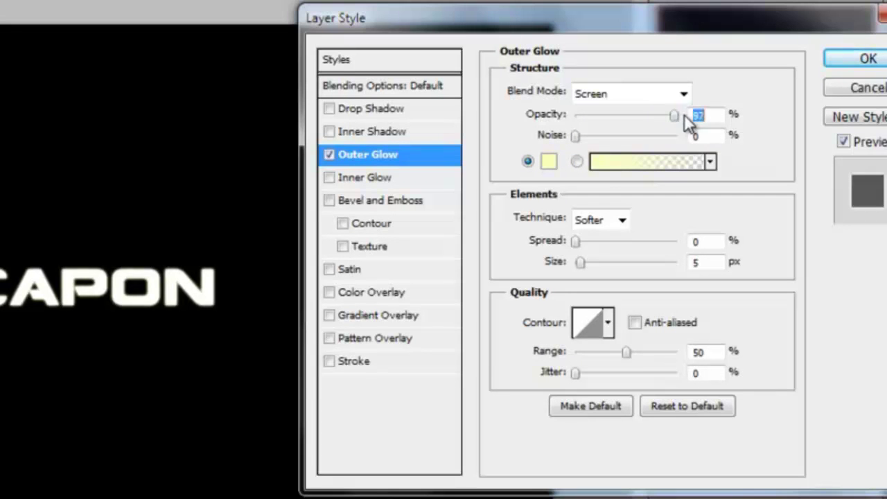
{"action": "left_click", "coordinate": [548, 164]}
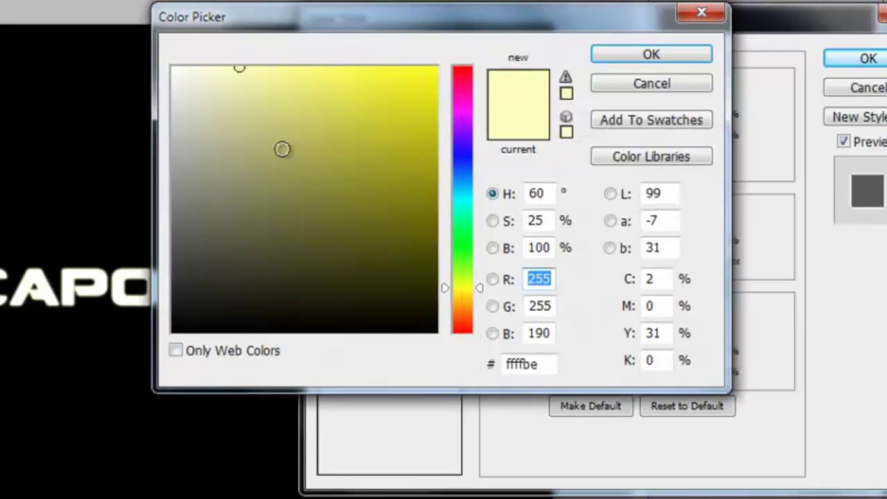
{"action": "mouse_move", "coordinate": [314, 89]}
{"action": "left_mouse_down"}
{"action": "mouse_move", "coordinate": [279, 99]}
{"action": "mouse_move", "coordinate": [295, 123]}
{"action": "mouse_move", "coordinate": [317, 131]}
{"action": "left_mouse_up"}
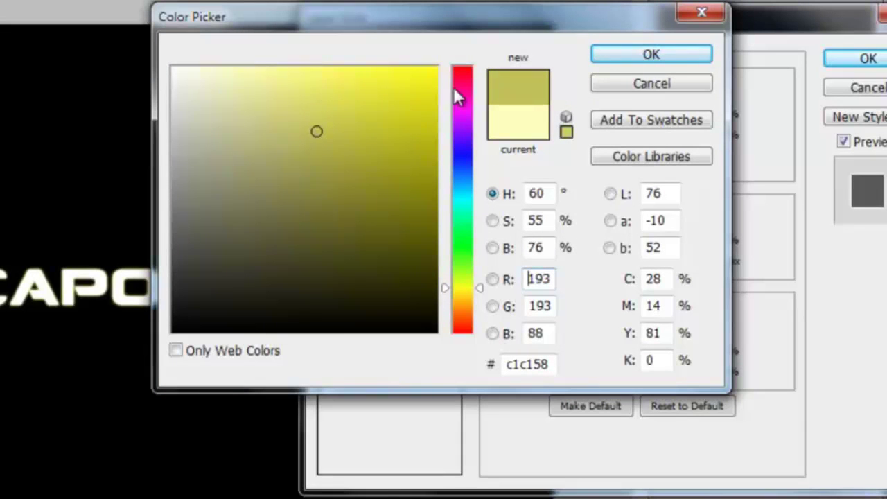
{"action": "left_click_drag", "start_coordinate": [461, 211], "coordinate": [462, 239]}
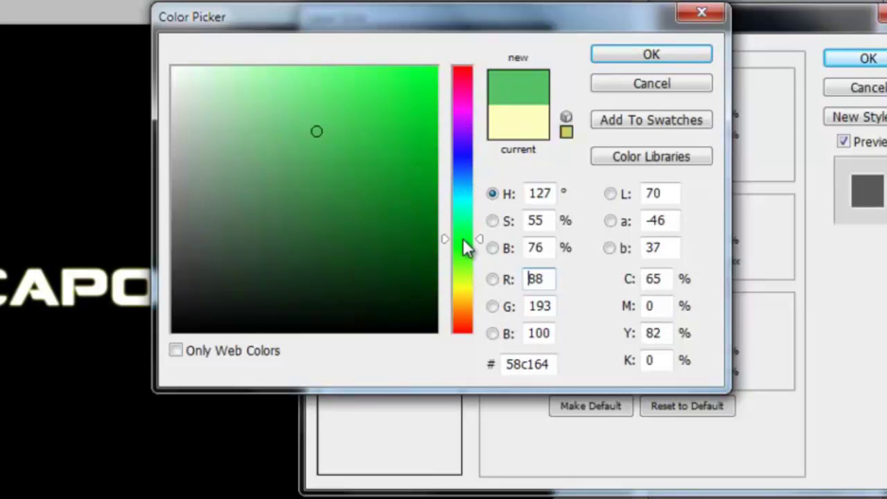
{"action": "mouse_move", "coordinate": [402, 212]}
{"action": "left_mouse_down"}
{"action": "mouse_move", "coordinate": [477, 99]}
{"action": "mouse_move", "coordinate": [507, 30]}
{"action": "left_mouse_up"}
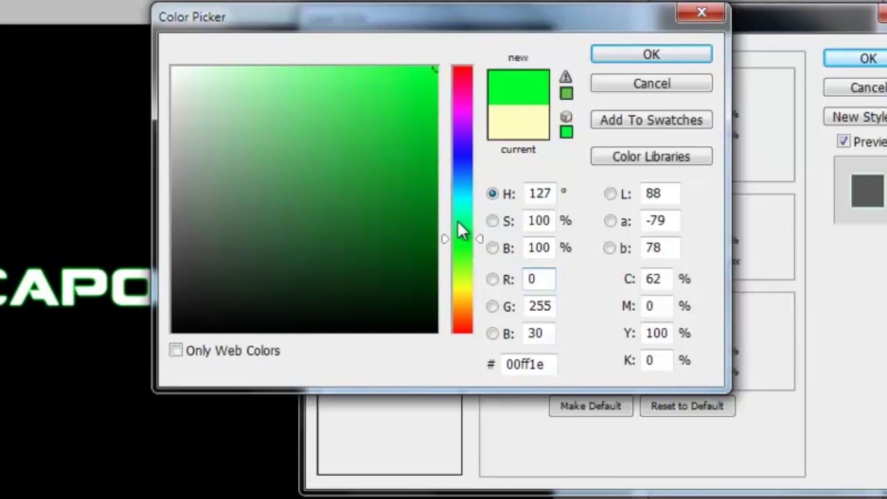
{"action": "left_click", "coordinate": [610, 51]}
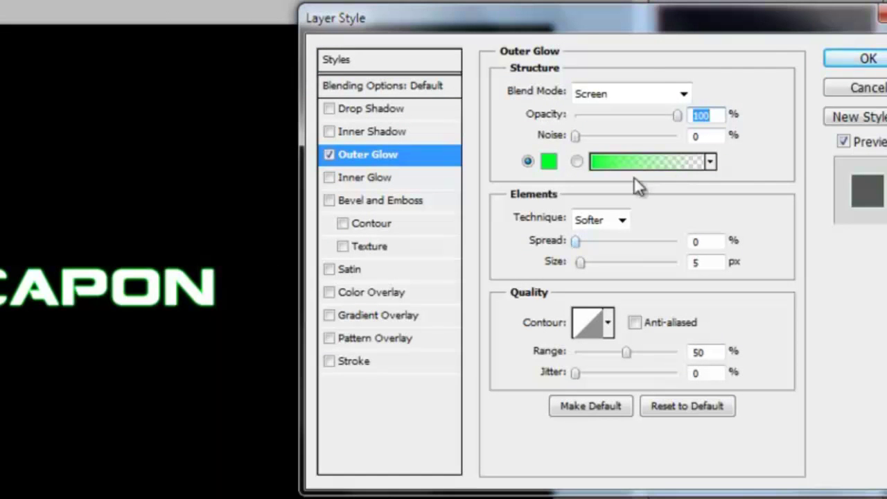
- Set the glow blend mode to Normal and try spread 2% with size 75 px
{"action": "left_click", "coordinate": [620, 93]}
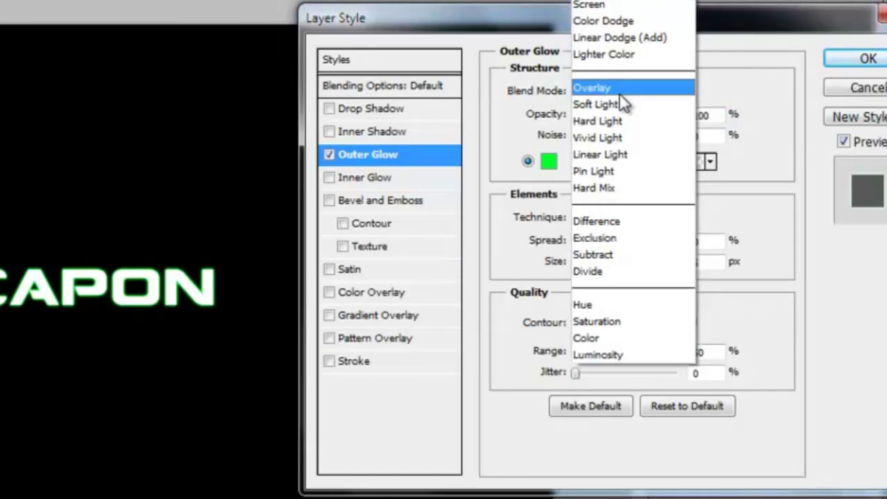
{"action": "left_click", "coordinate": [623, 5]}
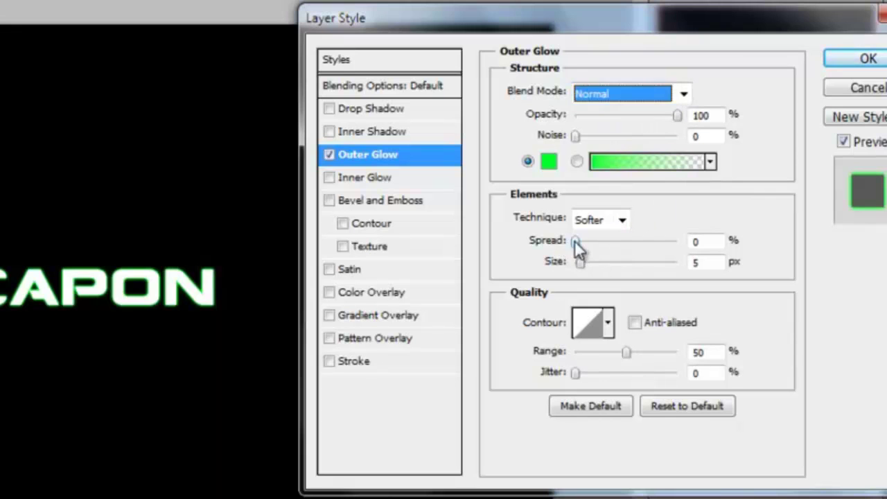
{"action": "left_click_drag", "start_coordinate": [576, 239], "coordinate": [584, 260]}
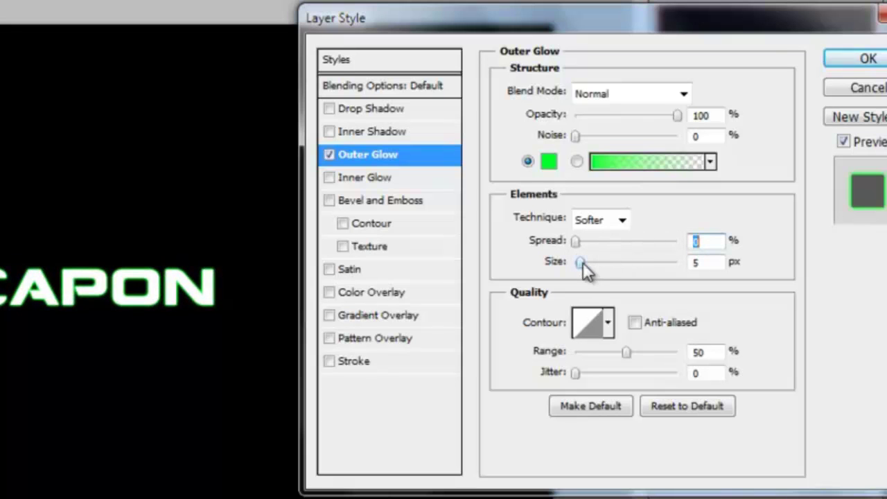
{"action": "left_click_drag", "start_coordinate": [581, 262], "coordinate": [552, 241]}
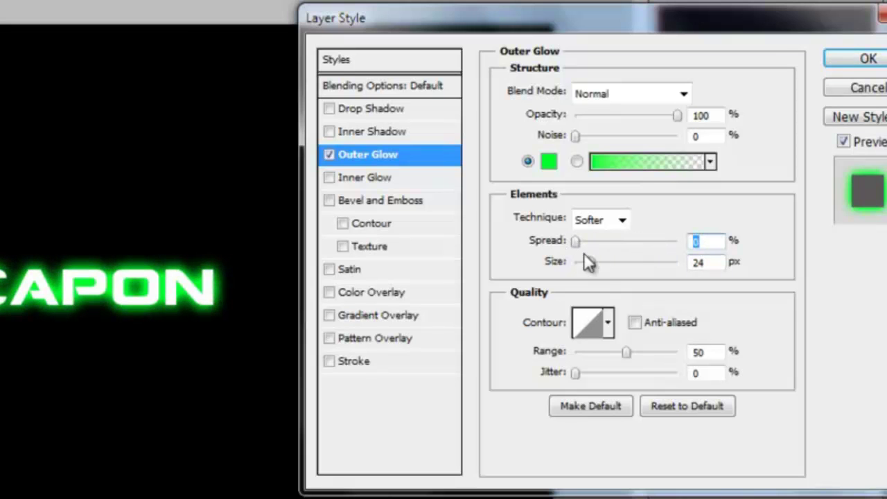
{"action": "left_click_drag", "start_coordinate": [593, 263], "coordinate": [613, 267]}
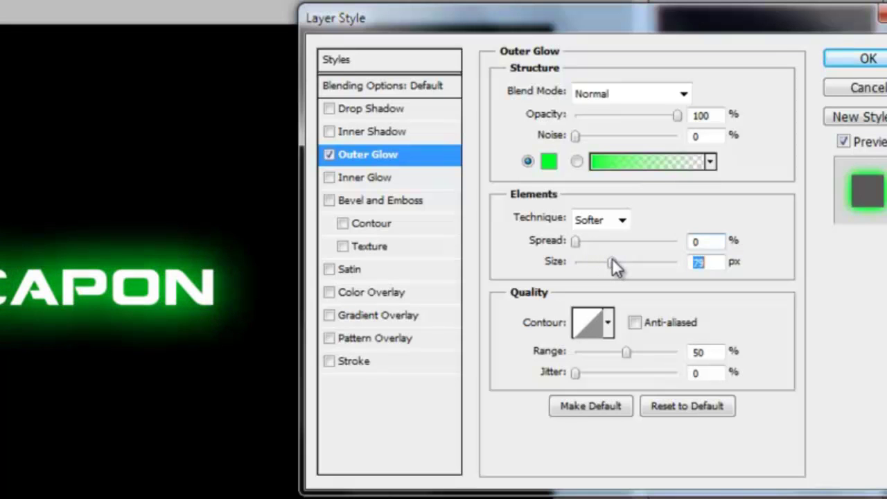
{"action": "left_click_drag", "start_coordinate": [578, 242], "coordinate": [580, 243]}
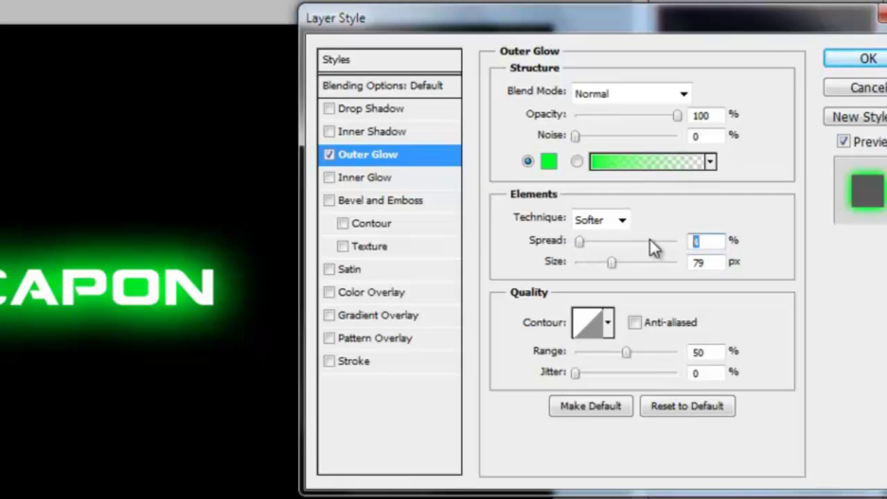
{"action": "type", "text": "2"}
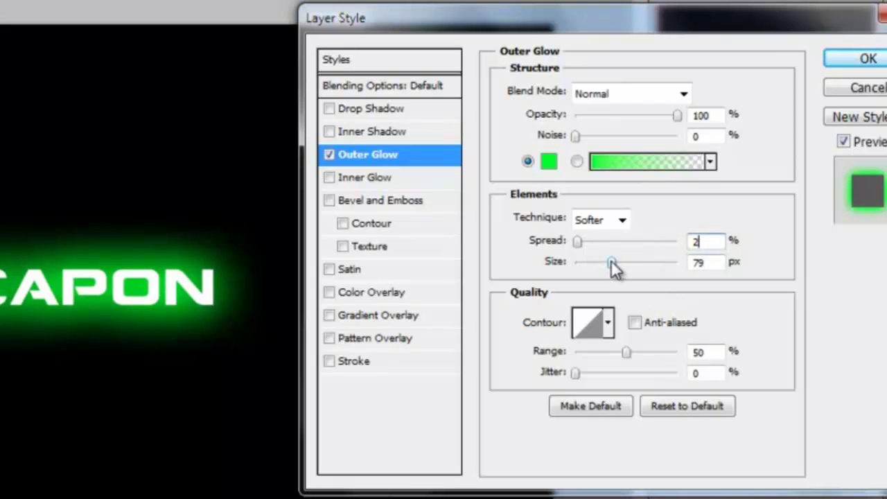
{"action": "key", "text": "Tab"}
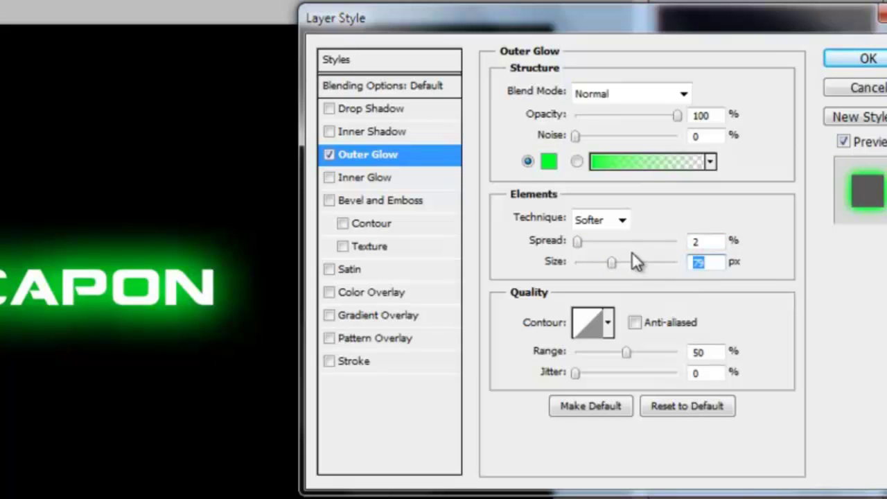
{"action": "type", "text": "75"}
- Settle the glow at size 50 px, spread 2% and range 65%
{"action": "mouse_move", "coordinate": [608, 262]}
{"action": "left_mouse_down"}
{"action": "mouse_move", "coordinate": [584, 262]}
{"action": "mouse_move", "coordinate": [600, 262]}
{"action": "left_mouse_up"}
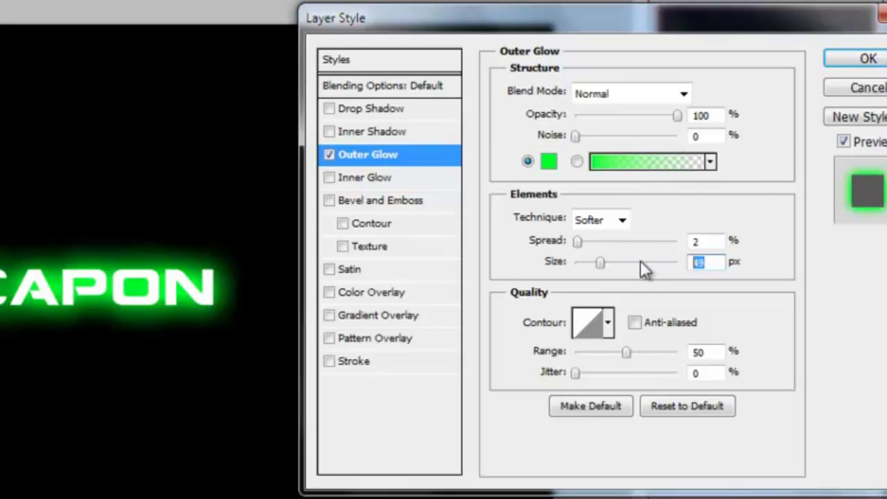
{"action": "type", "text": "5"}
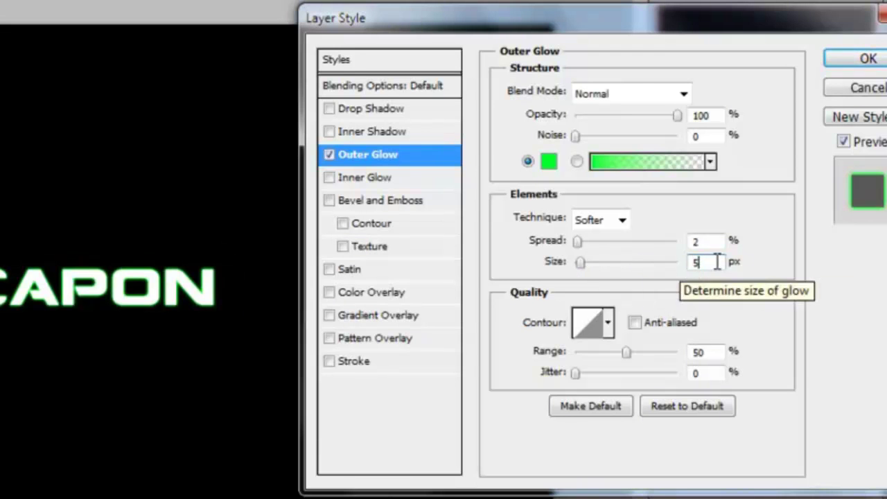
{"action": "type", "text": "0"}
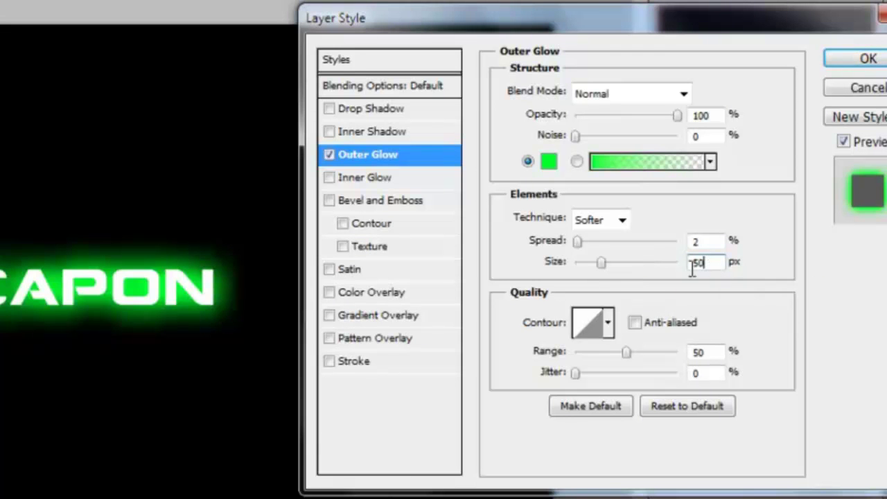
{"action": "left_click_drag", "start_coordinate": [576, 242], "coordinate": [562, 243]}
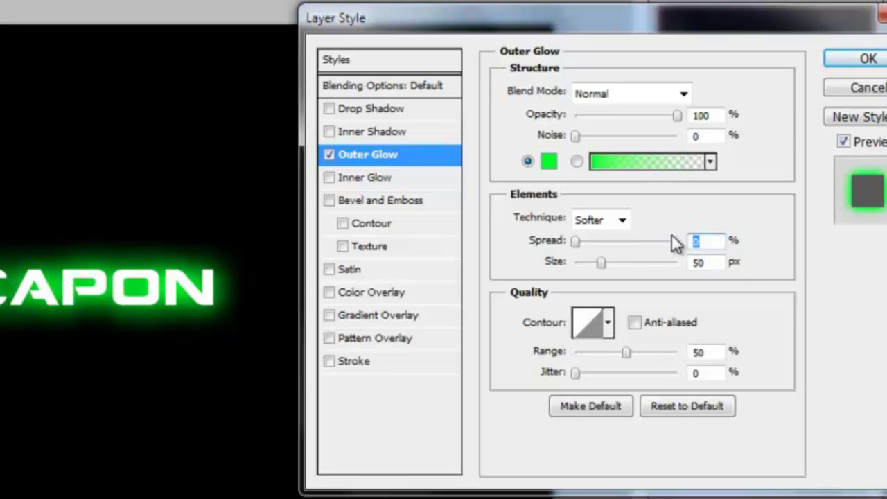
{"action": "type", "text": "2"}
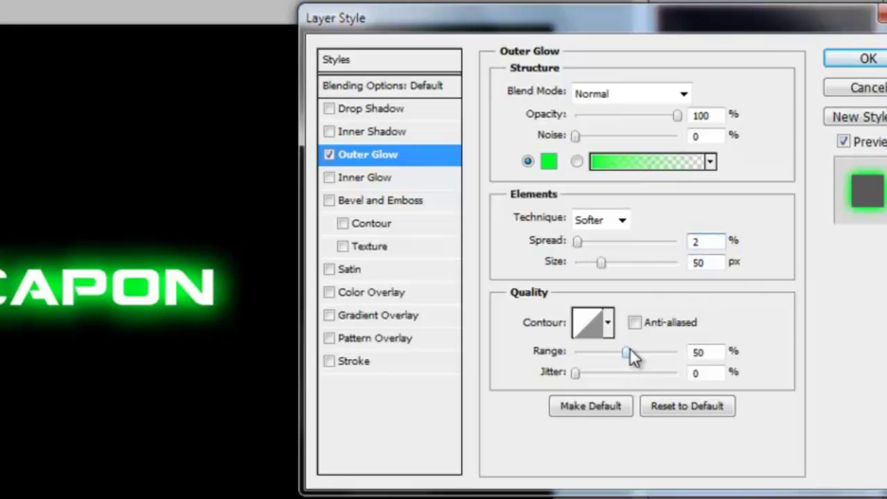
{"action": "mouse_move", "coordinate": [629, 350]}
{"action": "left_mouse_down"}
{"action": "mouse_move", "coordinate": [686, 350]}
{"action": "mouse_move", "coordinate": [535, 359]}
{"action": "mouse_move", "coordinate": [616, 367]}
{"action": "mouse_move", "coordinate": [678, 356]}
{"action": "mouse_move", "coordinate": [620, 359]}
{"action": "mouse_move", "coordinate": [645, 351]}
{"action": "mouse_move", "coordinate": [617, 350]}
{"action": "mouse_move", "coordinate": [655, 356]}
{"action": "mouse_move", "coordinate": [631, 354]}
{"action": "mouse_move", "coordinate": [641, 355]}
{"action": "left_mouse_up"}
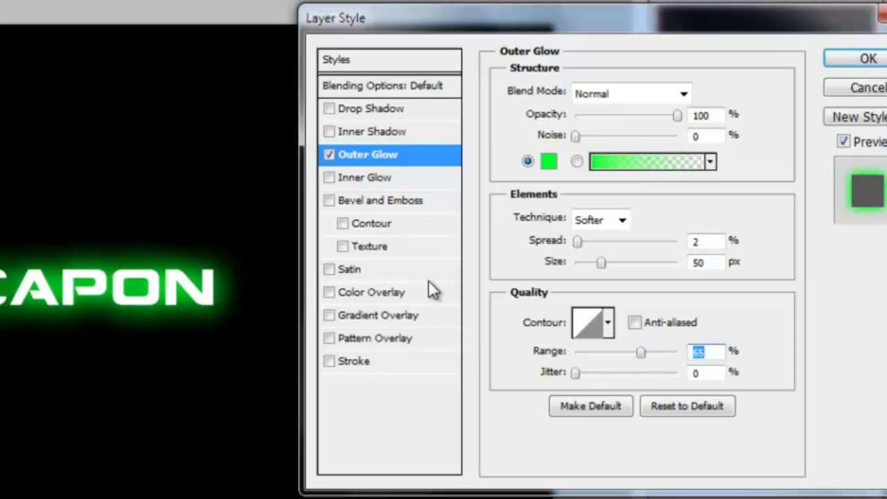
{"action": "left_click", "coordinate": [373, 179]}
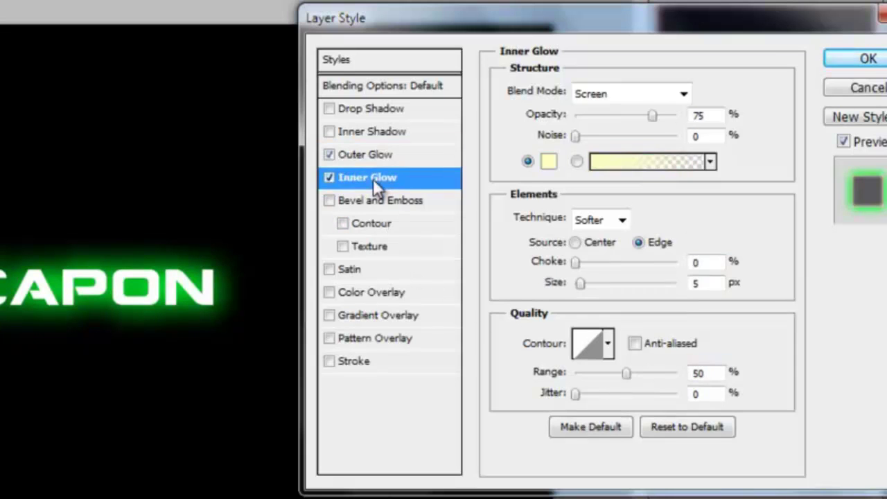
{"action": "left_click", "coordinate": [330, 177]}
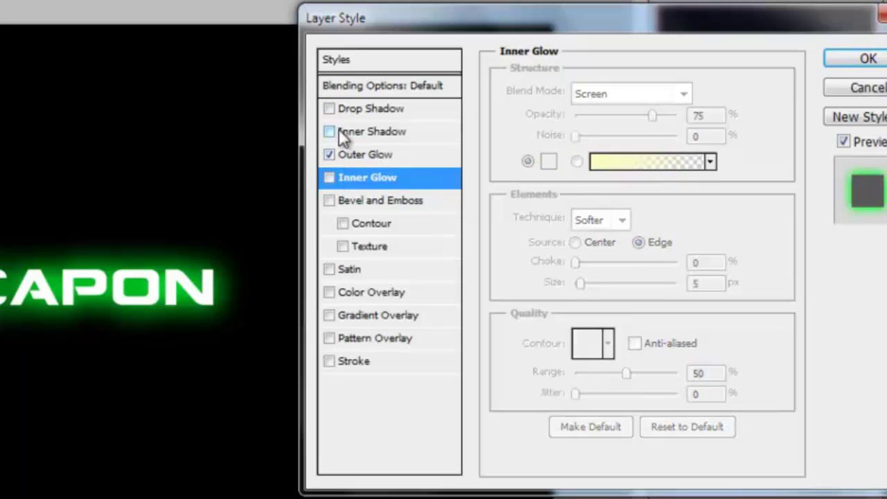
{"action": "left_click", "coordinate": [356, 132]}
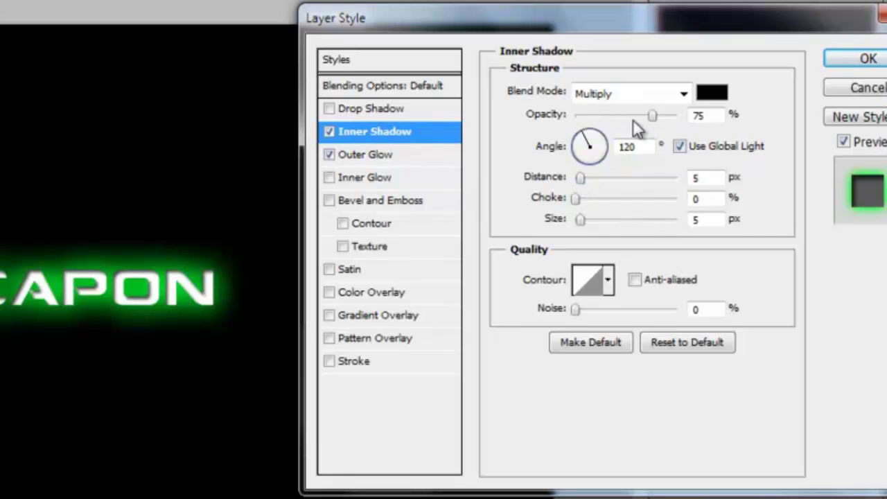
{"action": "left_click_drag", "start_coordinate": [653, 115], "coordinate": [677, 115]}
{"action": "left_click_drag", "start_coordinate": [585, 174], "coordinate": [628, 197]}
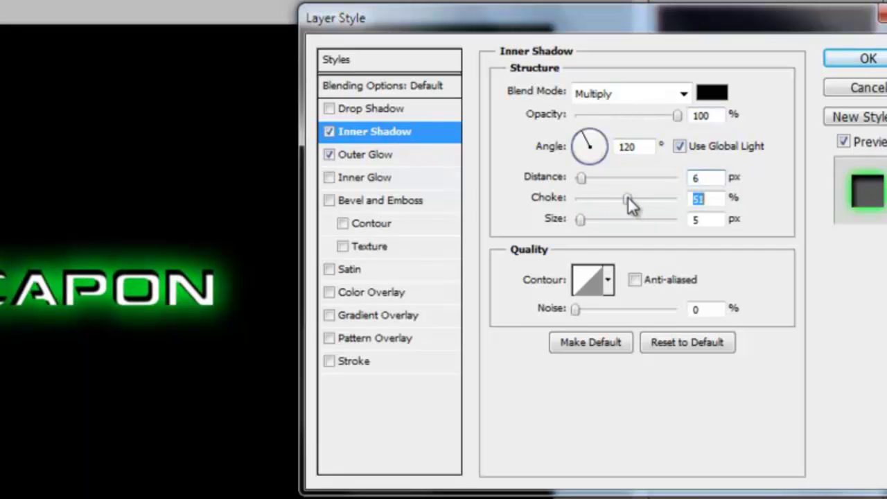
{"action": "left_click_drag", "start_coordinate": [581, 219], "coordinate": [552, 216]}
{"action": "left_click", "coordinate": [328, 131]}
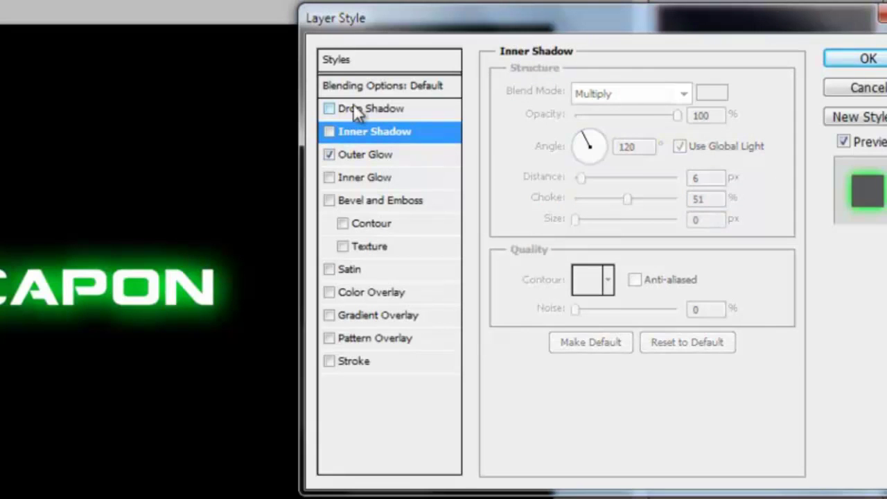
{"action": "left_click", "coordinate": [350, 109]}
{"action": "left_click", "coordinate": [330, 109]}
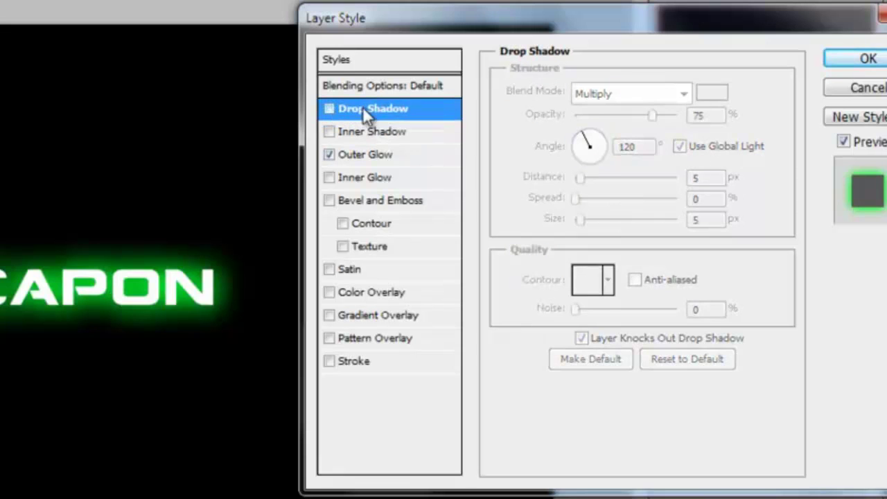
- Turn on Bevel and Emboss with Contour checked and the 47% Texture unchecked
{"action": "left_click", "coordinate": [385, 251]}
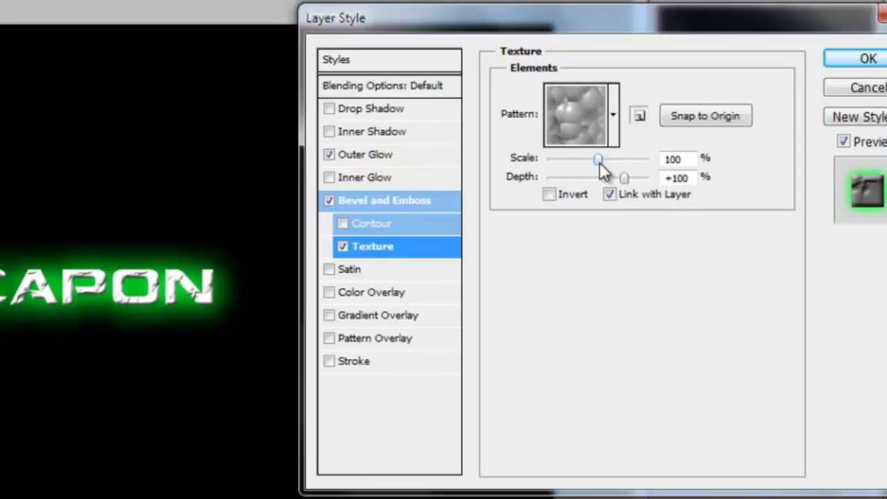
{"action": "left_click", "coordinate": [613, 111]}
{"action": "left_click", "coordinate": [613, 111]}
{"action": "mouse_move", "coordinate": [596, 155]}
{"action": "left_mouse_down"}
{"action": "mouse_move", "coordinate": [594, 164]}
{"action": "mouse_move", "coordinate": [572, 161]}
{"action": "mouse_move", "coordinate": [598, 160]}
{"action": "left_mouse_up"}
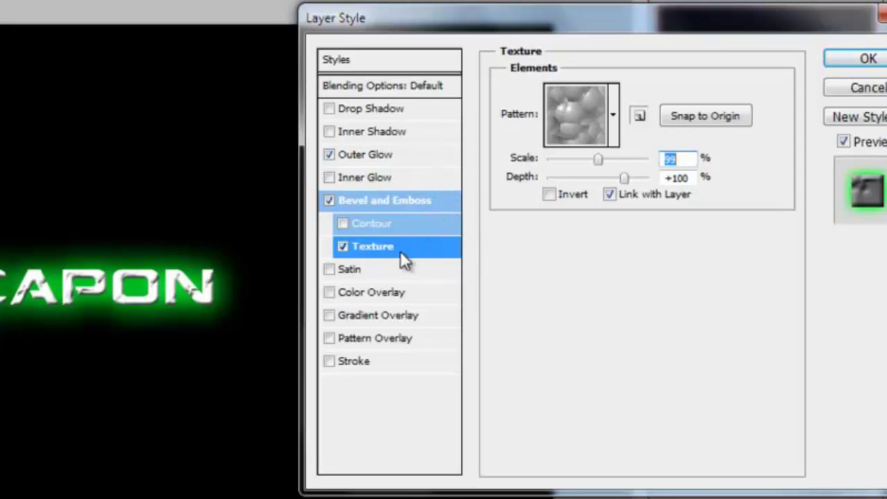
{"action": "left_click", "coordinate": [344, 223]}
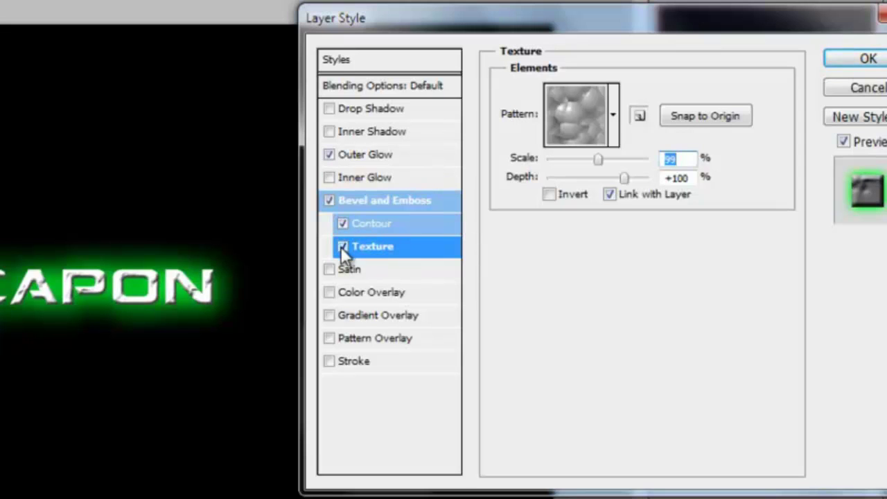
{"action": "left_click", "coordinate": [342, 247]}
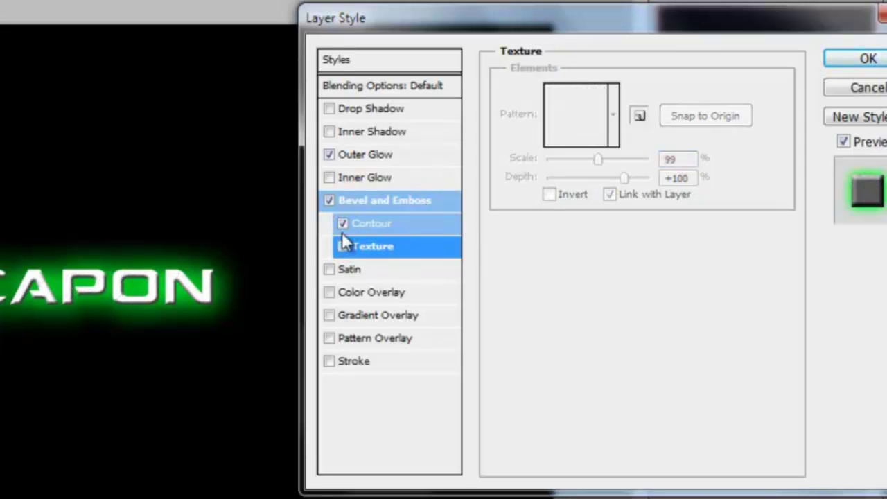
- Test bevel contour ranges up to about 61%, then return the range to its 2% minimum
{"action": "left_click", "coordinate": [392, 224]}
{"action": "left_click_drag", "start_coordinate": [604, 127], "coordinate": [542, 128]}
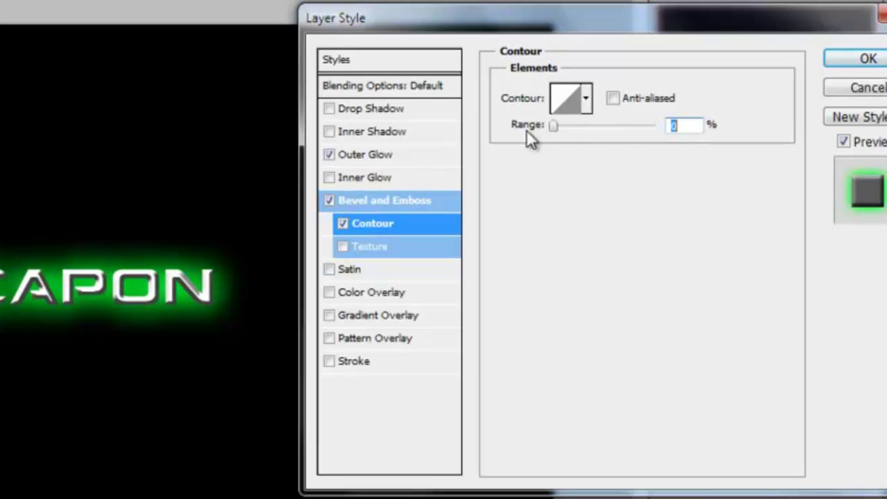
{"action": "mouse_move", "coordinate": [554, 126]}
{"action": "left_mouse_down"}
{"action": "mouse_move", "coordinate": [607, 129]}
{"action": "mouse_move", "coordinate": [513, 126]}
{"action": "mouse_move", "coordinate": [560, 124]}
{"action": "mouse_move", "coordinate": [545, 127]}
{"action": "left_mouse_up"}
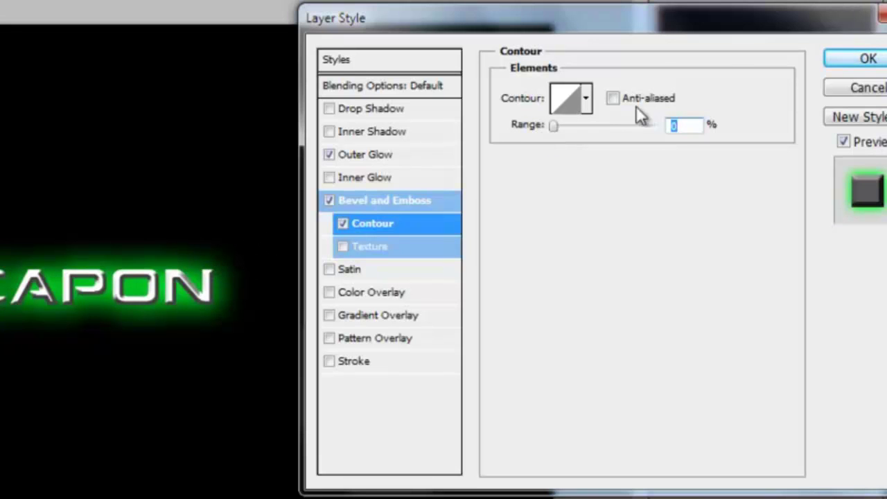
{"action": "left_click_drag", "start_coordinate": [552, 127], "coordinate": [617, 126]}
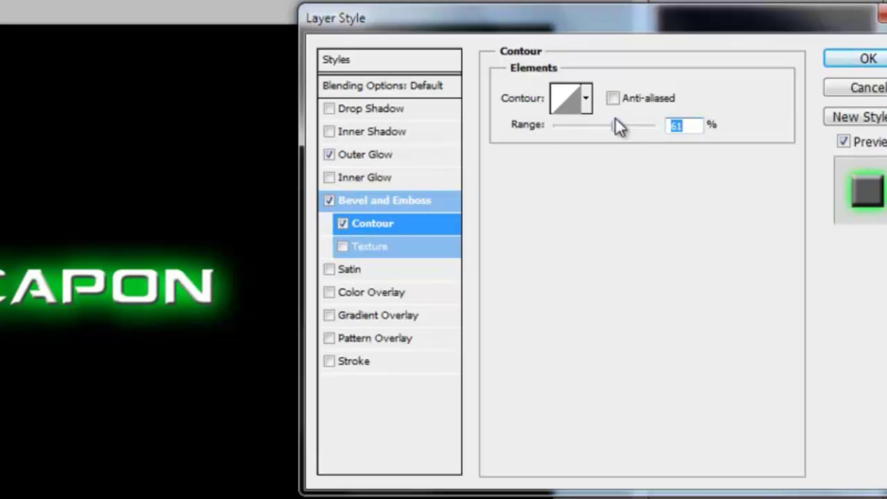
{"action": "left_click", "coordinate": [613, 97]}
{"action": "left_click", "coordinate": [613, 98]}
{"action": "left_click_drag", "start_coordinate": [614, 125], "coordinate": [556, 129]}
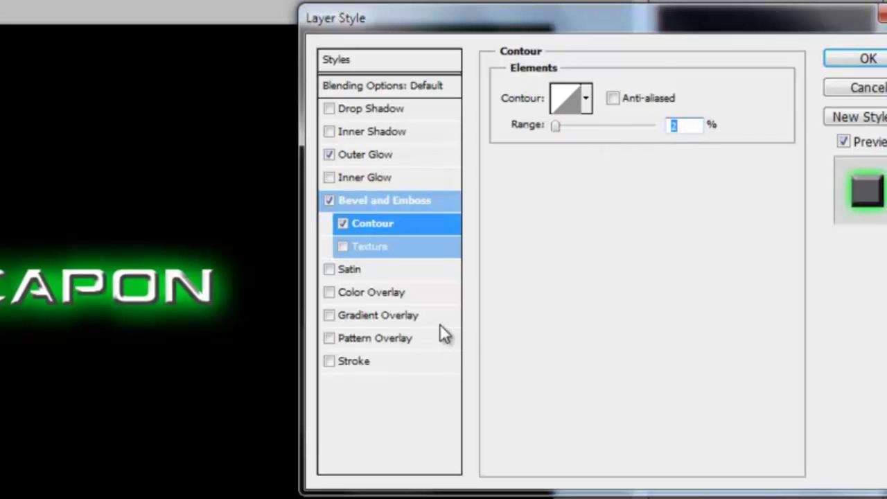
- Replace the trial Pattern Overlay with a 1 px black Stroke around ACAPON
{"action": "left_click", "coordinate": [387, 339]}
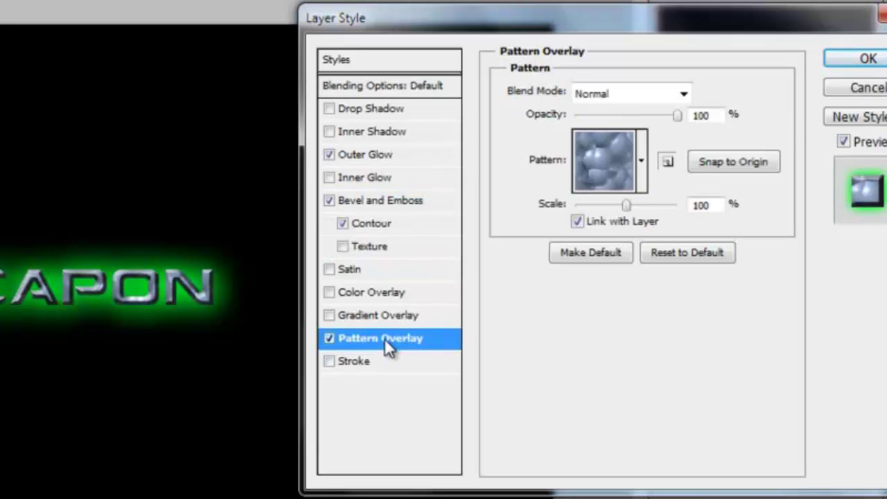
{"action": "left_click", "coordinate": [329, 338]}
{"action": "left_click", "coordinate": [329, 361]}
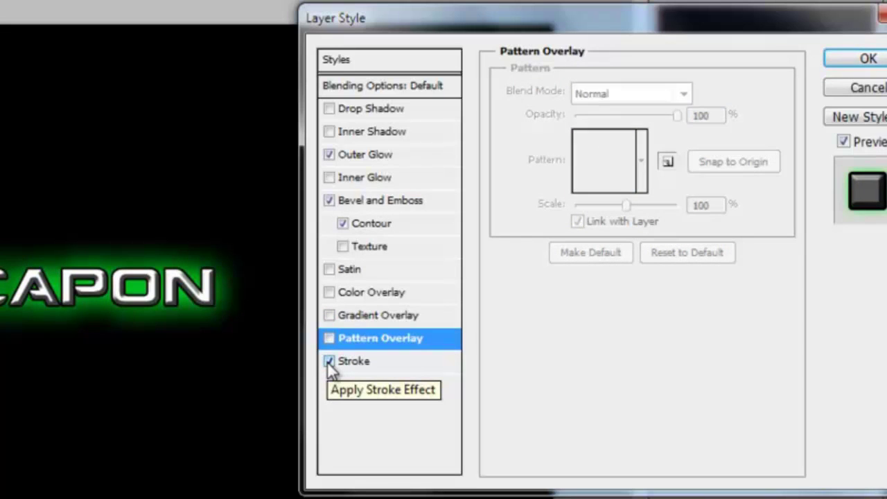
{"action": "left_click", "coordinate": [387, 366]}
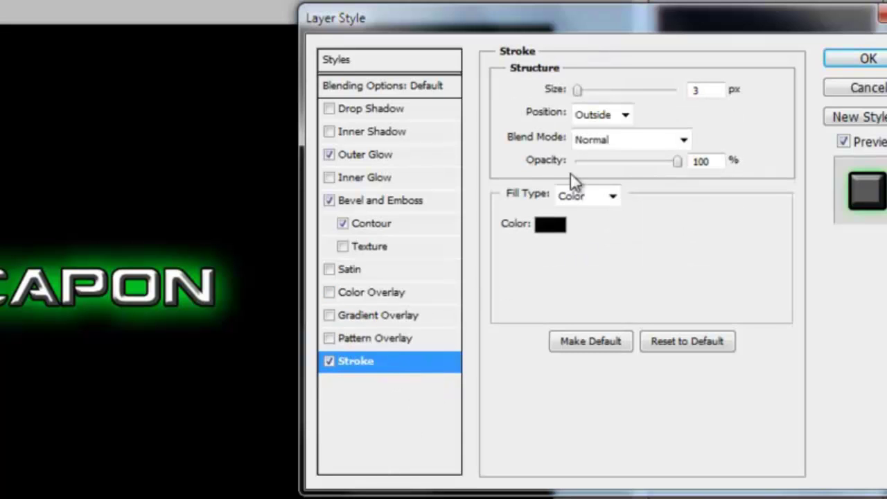
{"action": "double_click", "coordinate": [709, 89]}
{"action": "type", "text": "1"}
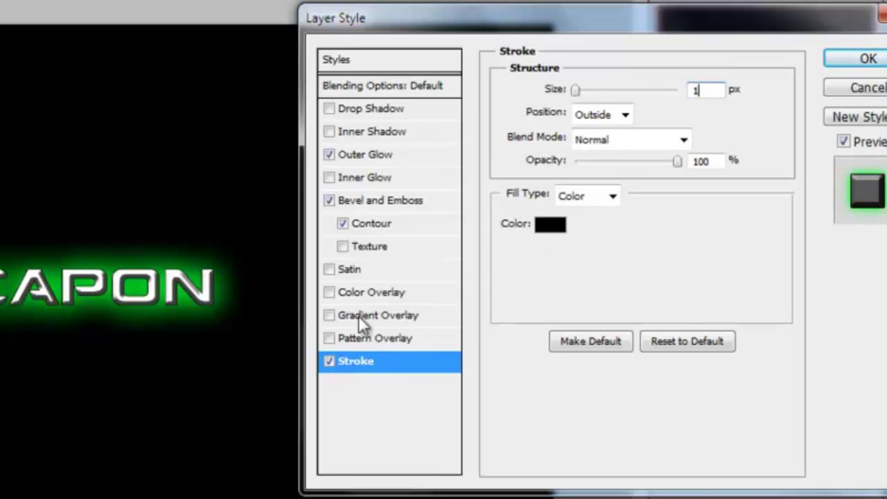
{"action": "left_click", "coordinate": [549, 229]}
{"action": "type", "text": "255"}
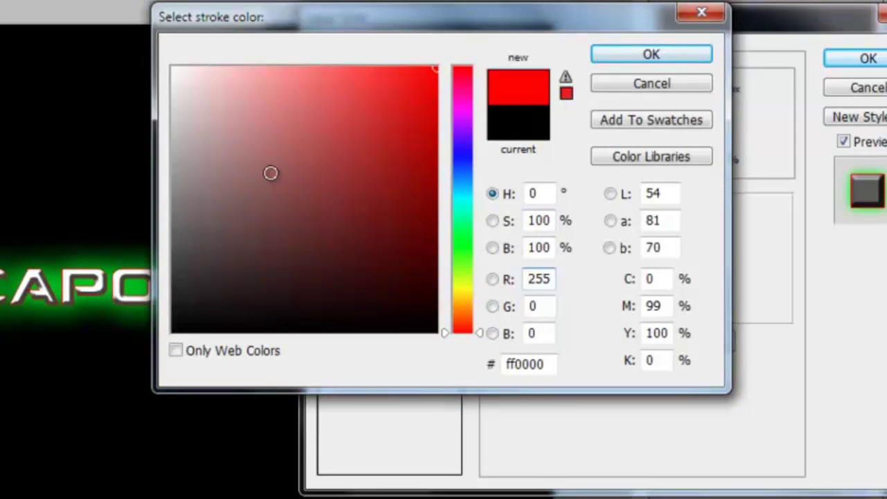
{"action": "left_click_drag", "start_coordinate": [309, 155], "coordinate": [97, 37]}
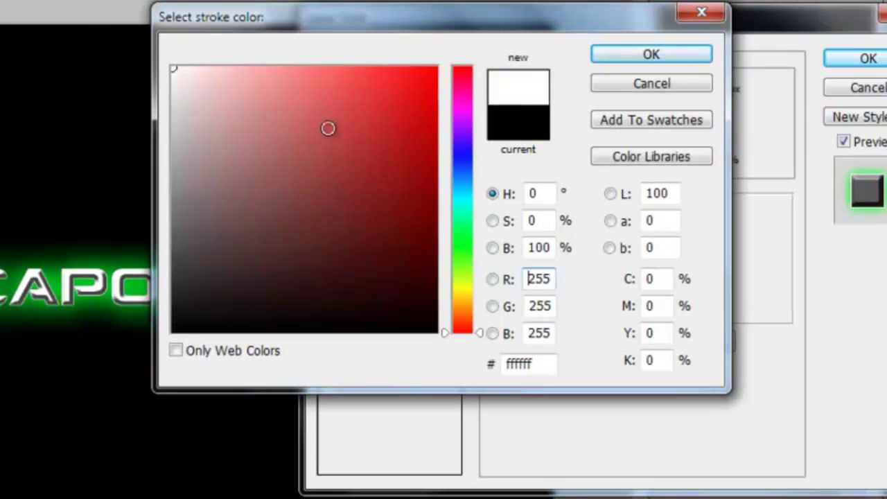
{"action": "left_click_drag", "start_coordinate": [328, 128], "coordinate": [173, 331]}
{"action": "left_click", "coordinate": [646, 62]}
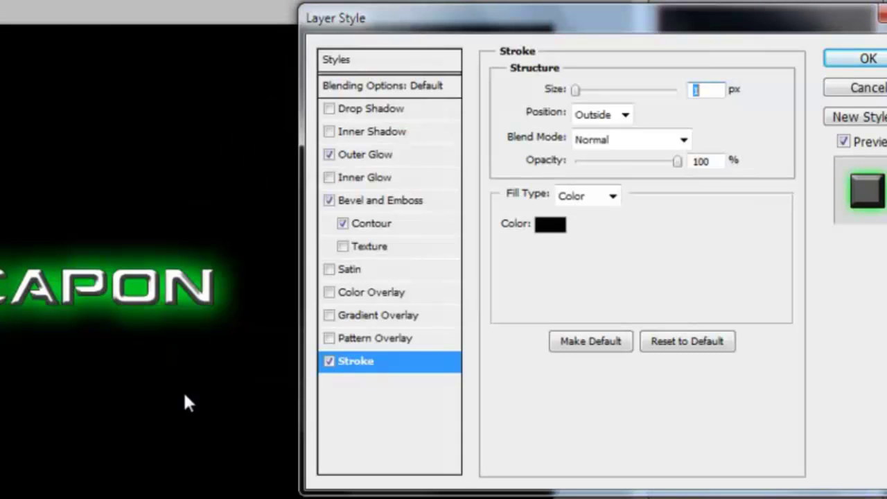
{"action": "left_click", "coordinate": [863, 58]}
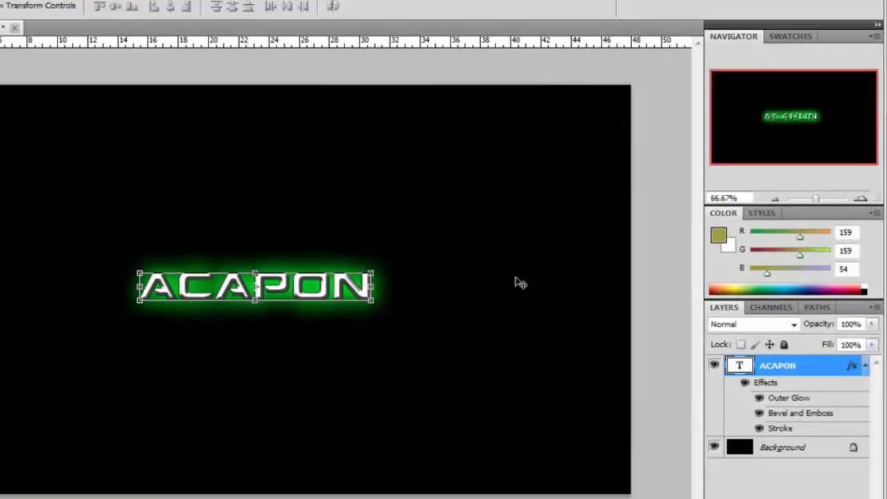
{"action": "left_click", "coordinate": [501, 302]}
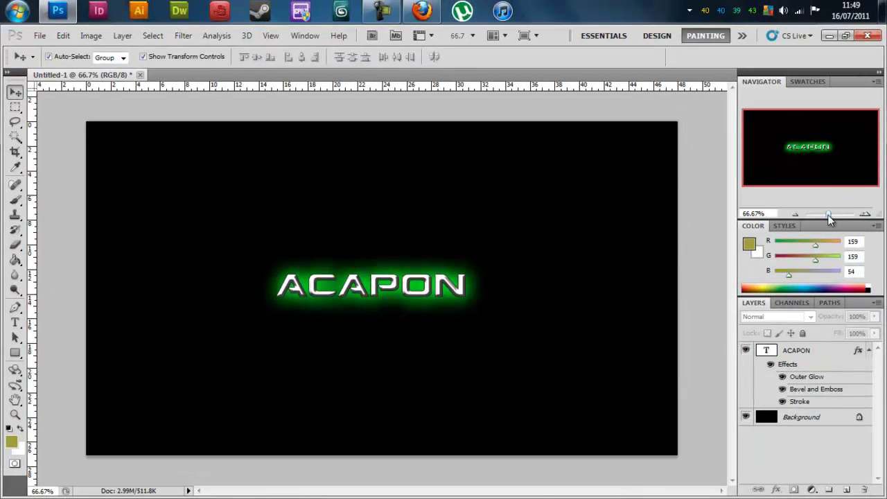
{"action": "left_click_drag", "start_coordinate": [829, 214], "coordinate": [835, 223]}
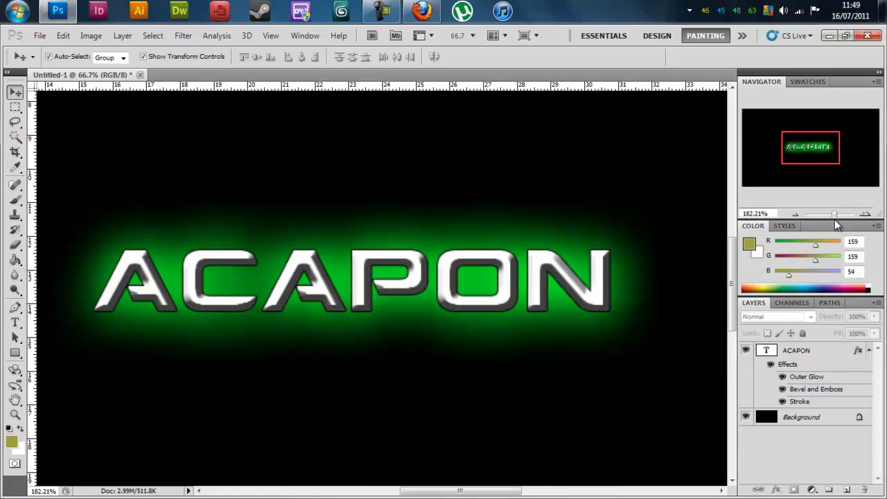
{"action": "left_click_drag", "start_coordinate": [834, 219], "coordinate": [828, 219]}
- Select the Brush tool, dismiss the no-layer warning, and reactivate the ACAPON layer
{"action": "left_click", "coordinate": [17, 201]}
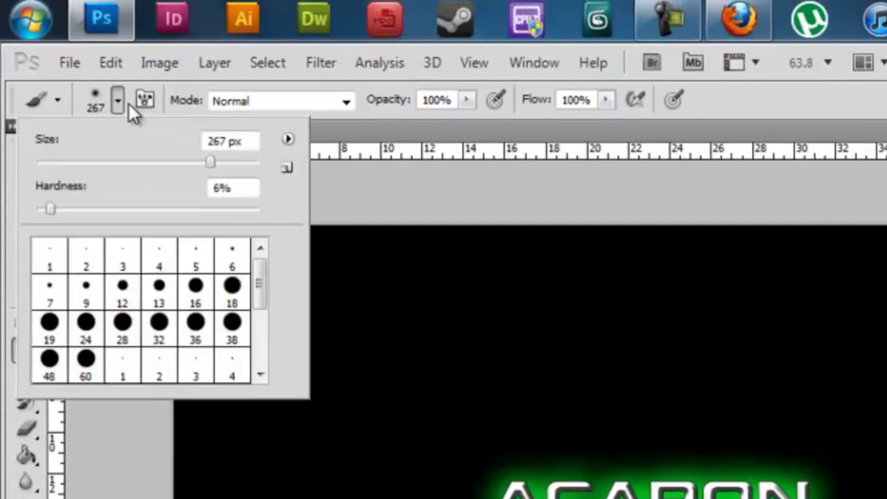
{"action": "left_click", "coordinate": [95, 451]}
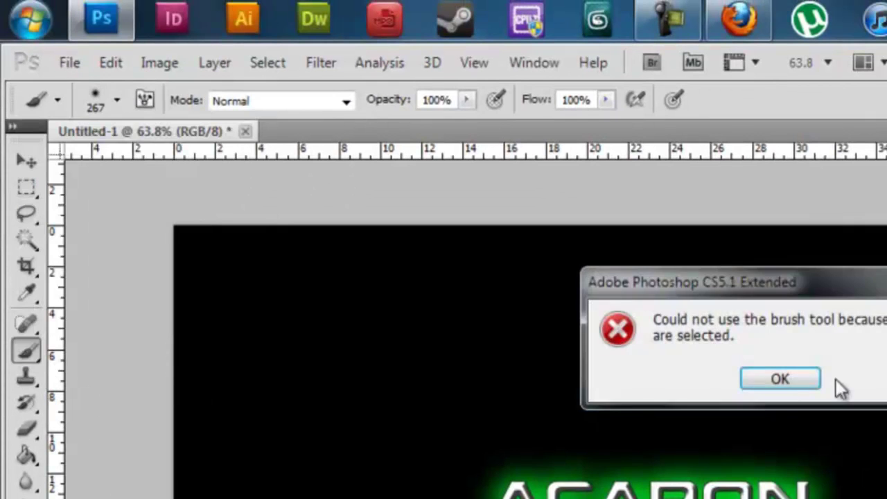
{"action": "left_click", "coordinate": [781, 379]}
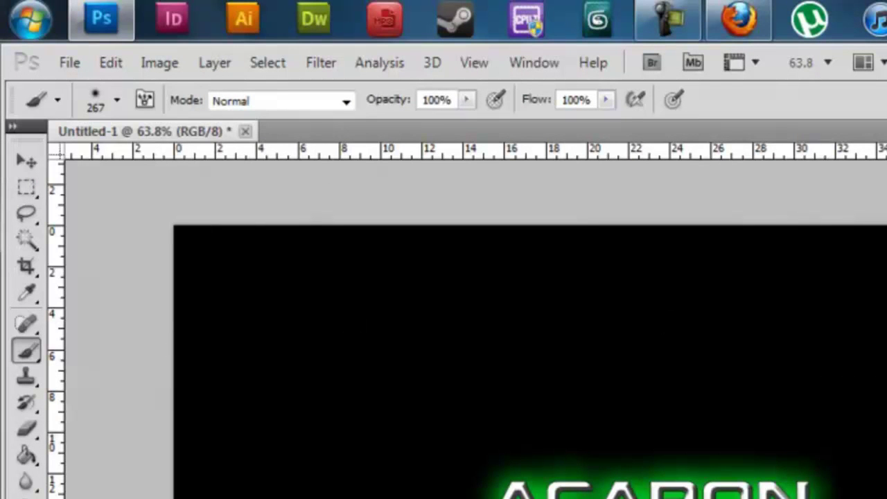
{"action": "key", "text": "alt+bracketright"}
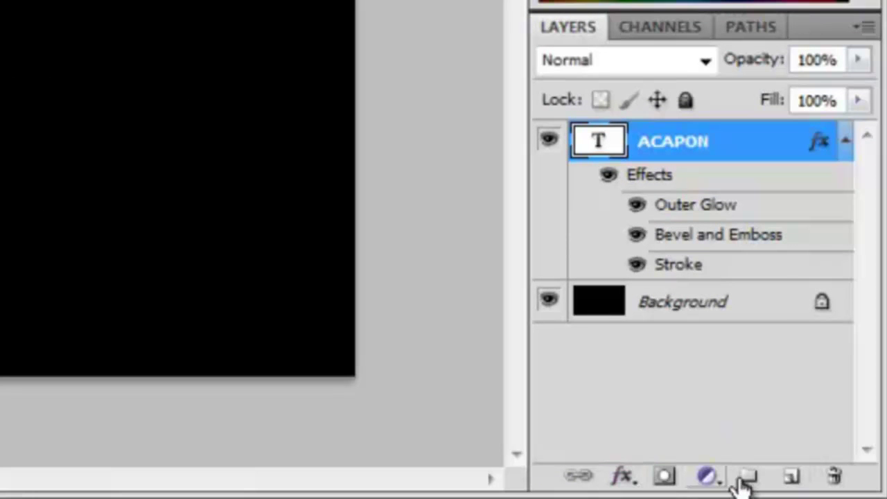
- Add Layer 1, test-stamp a 701 px Radiance brush, then undo it
{"action": "left_click", "coordinate": [796, 479]}
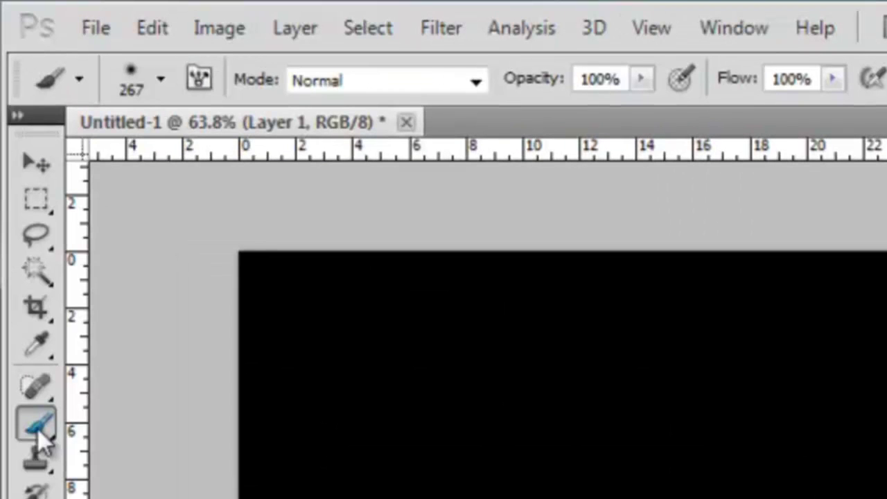
{"action": "left_click", "coordinate": [162, 78]}
{"action": "left_click", "coordinate": [392, 131]}
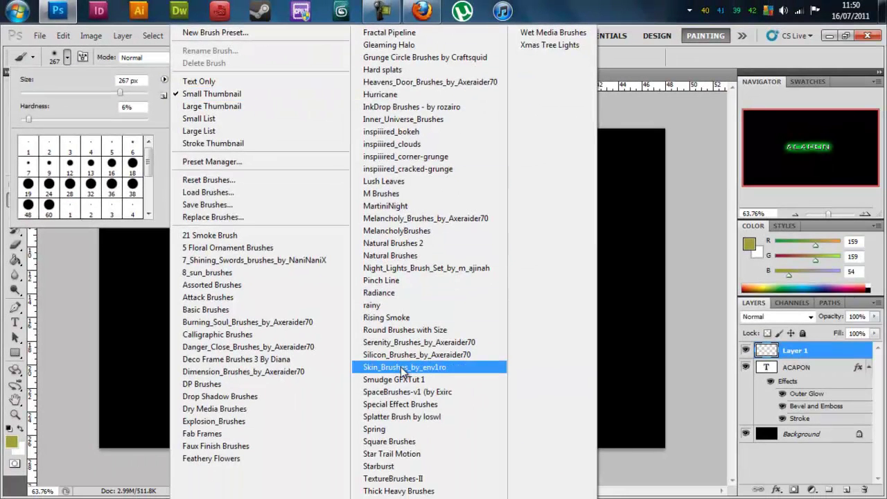
{"action": "left_click", "coordinate": [393, 293]}
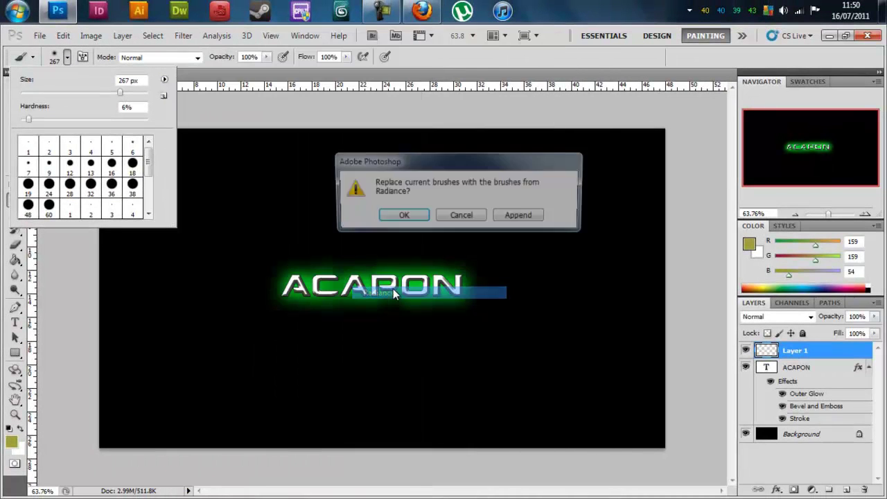
{"action": "left_click", "coordinate": [404, 215]}
{"action": "left_click", "coordinate": [29, 147]}
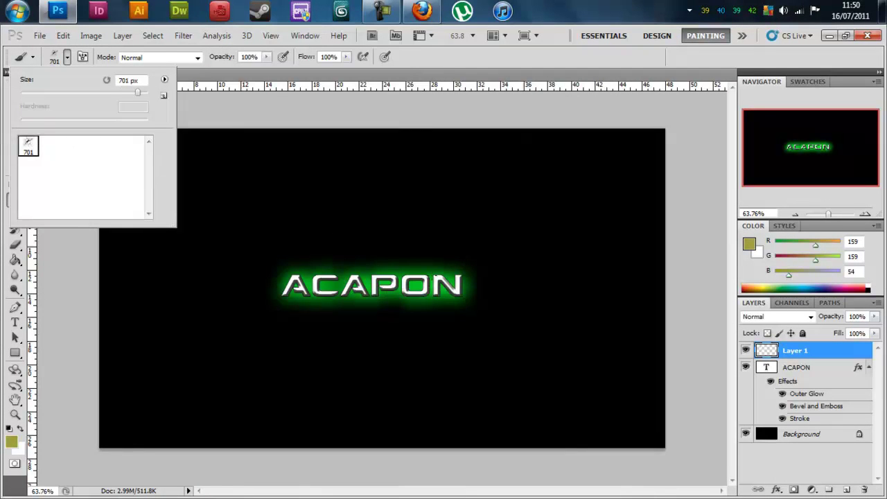
{"action": "key", "text": "Return"}
{"action": "left_click", "coordinate": [365, 251]}
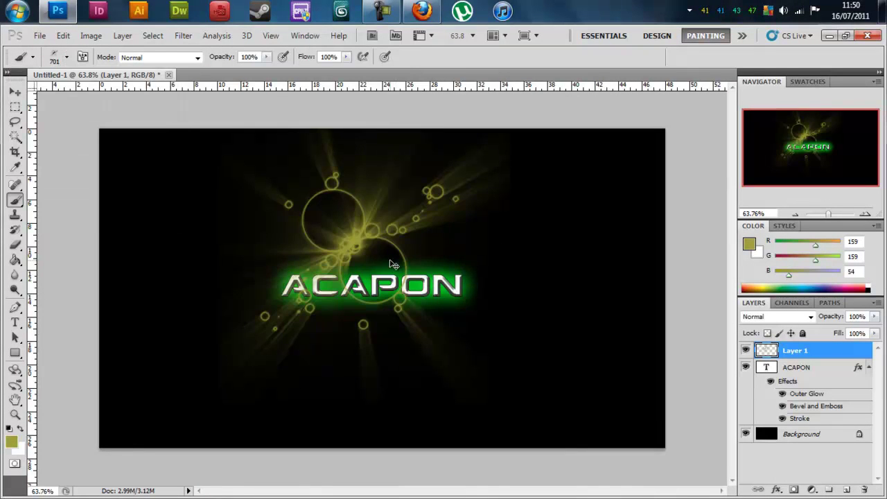
{"action": "key", "text": "ctrl+z"}
- Load the Danger_Close brush set and undo the olive splatter stamp
{"action": "left_click", "coordinate": [66, 56]}
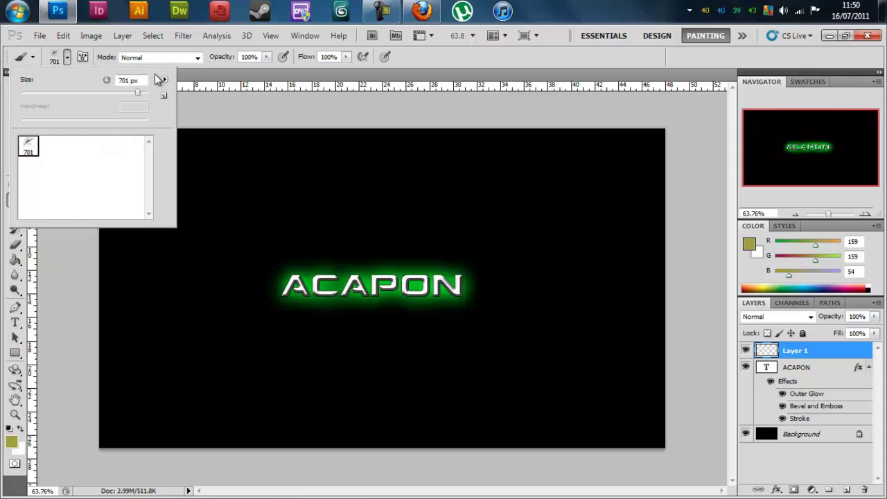
{"action": "left_click", "coordinate": [164, 79]}
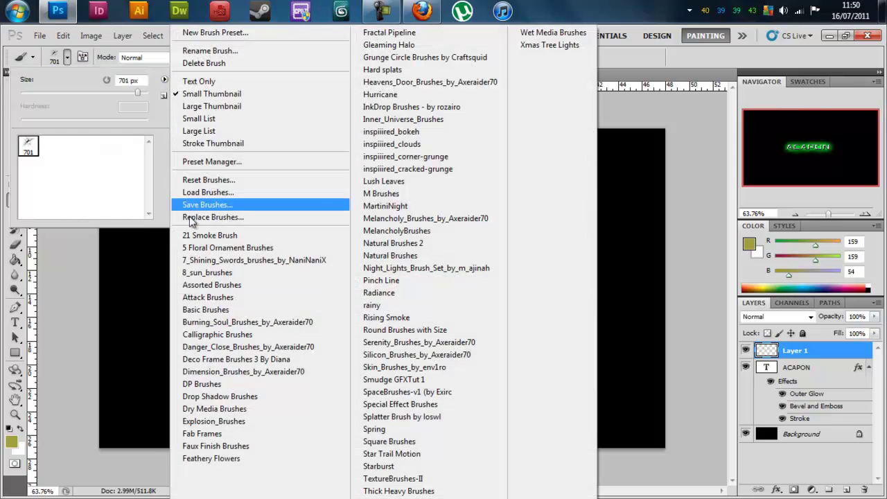
{"action": "left_click", "coordinate": [239, 347]}
{"action": "left_click", "coordinate": [401, 215]}
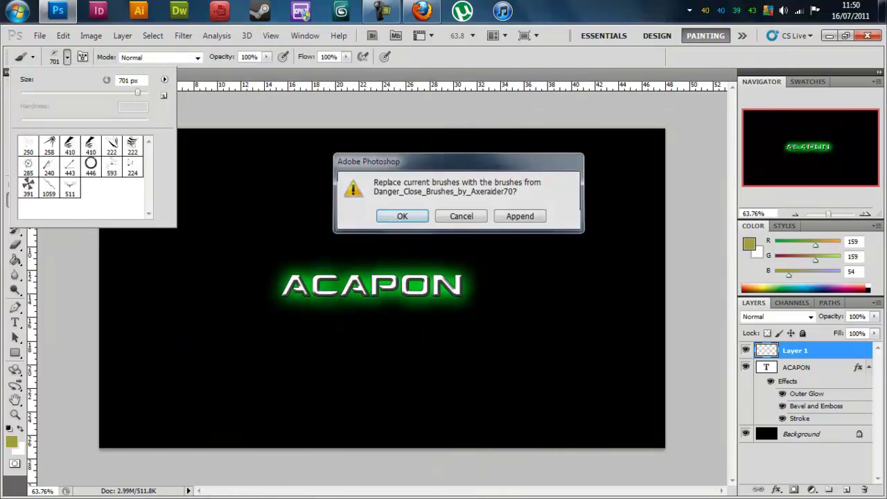
{"action": "left_click", "coordinate": [164, 80]}
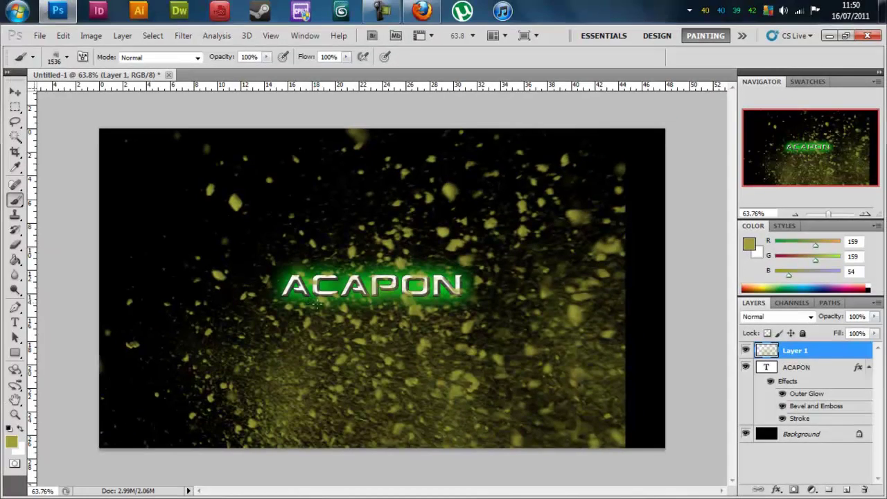
{"action": "key", "text": "ctrl+z"}
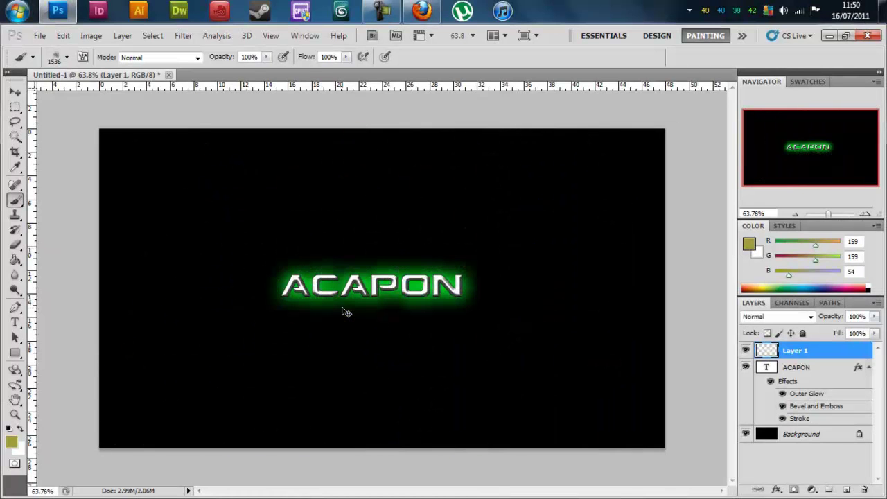
- Set the foreground colour to pure yellow #ffff00 and the splatter brush size to 960 px
{"action": "left_click", "coordinate": [11, 441]}
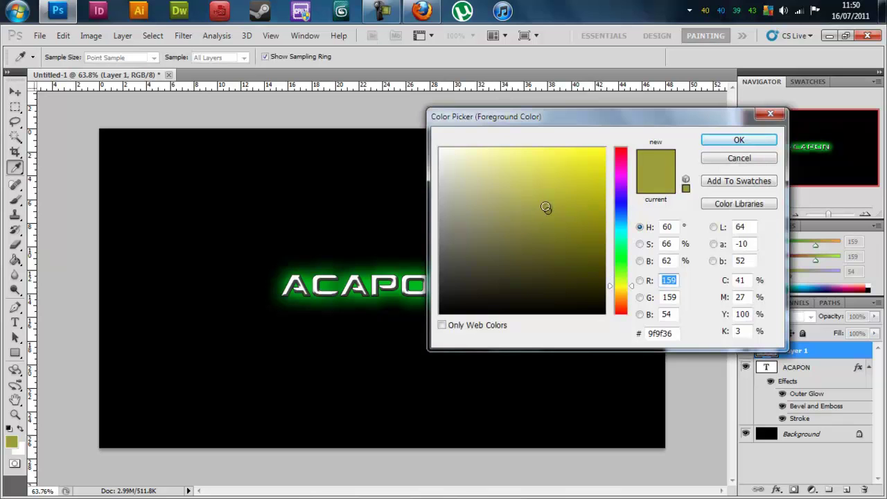
{"action": "mouse_move", "coordinate": [547, 207]}
{"action": "left_mouse_down"}
{"action": "mouse_move", "coordinate": [588, 159]}
{"action": "mouse_move", "coordinate": [654, 135]}
{"action": "left_mouse_up"}
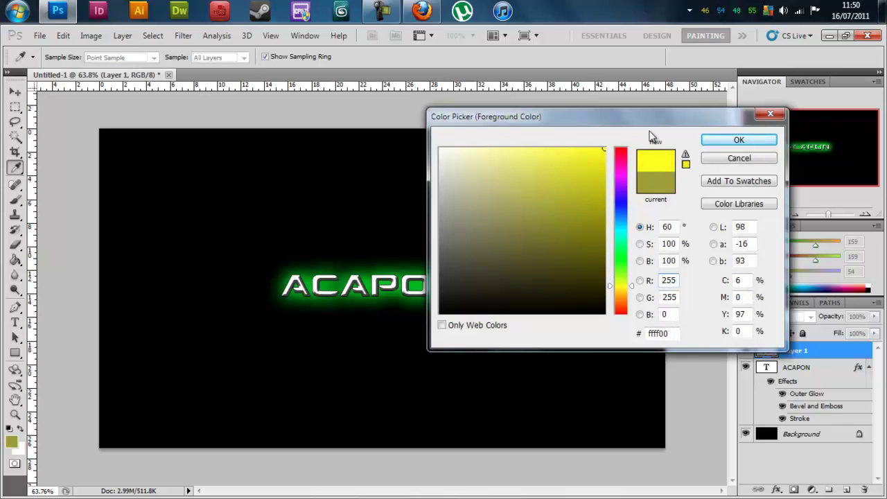
{"action": "left_click", "coordinate": [721, 143]}
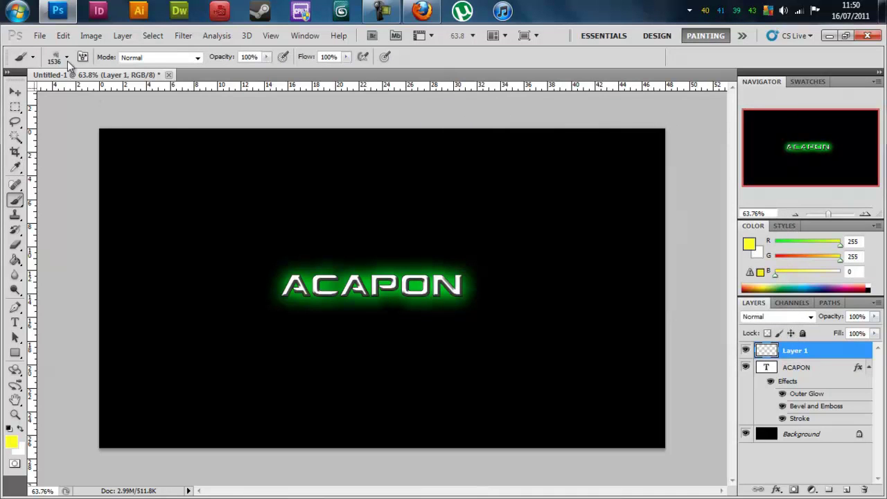
{"action": "left_click", "coordinate": [67, 58]}
{"action": "left_click_drag", "start_coordinate": [143, 93], "coordinate": [141, 93]}
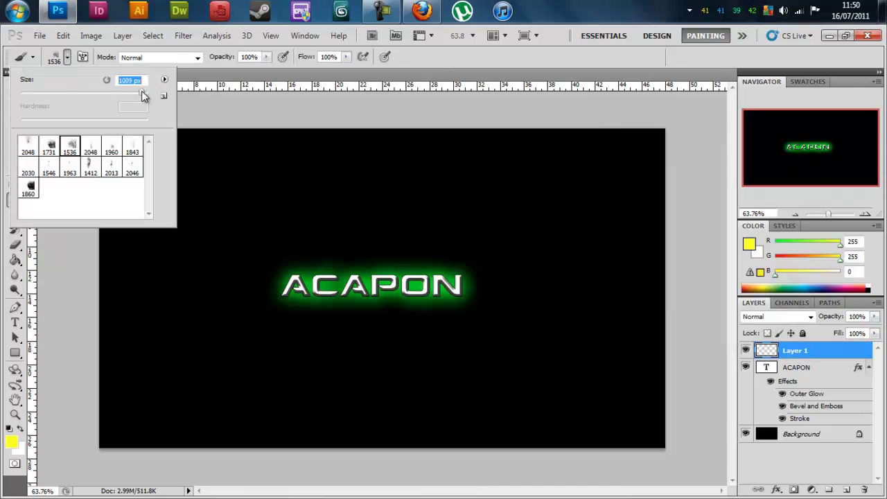
- Stamp the 960 px yellow splatter right of the ACAPON text, undoing and retrying until placed
{"action": "left_click", "coordinate": [518, 300]}
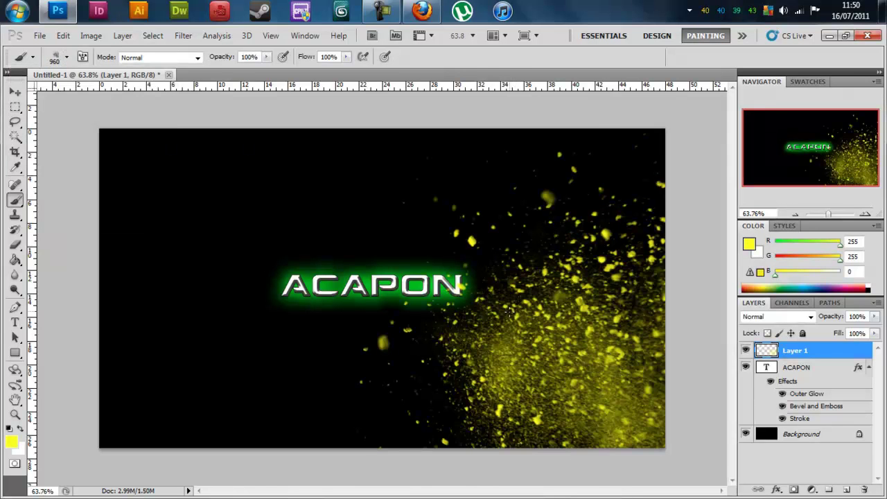
{"action": "key", "text": "ctrl+z"}
{"action": "left_click", "coordinate": [489, 293]}
{"action": "key", "text": "ctrl+z"}
{"action": "left_click", "coordinate": [458, 278]}
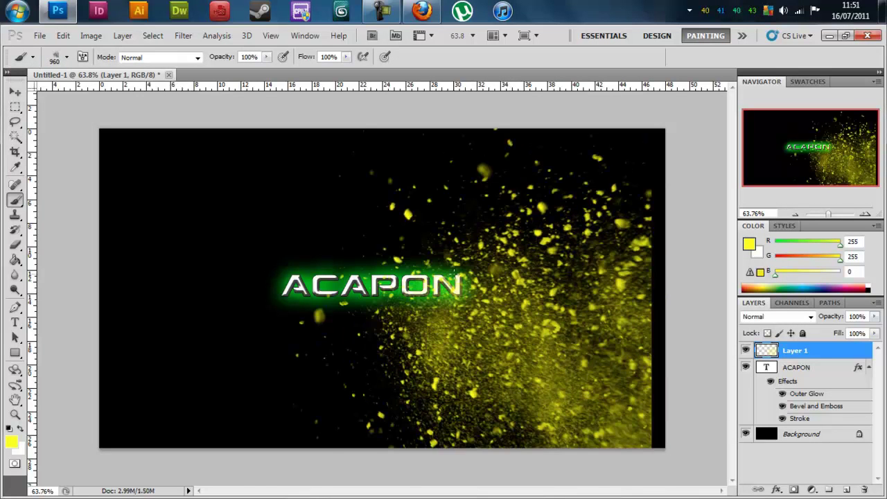
{"action": "key", "text": "ctrl+z"}
{"action": "left_click", "coordinate": [457, 278]}
{"action": "key", "text": "ctrl+z"}
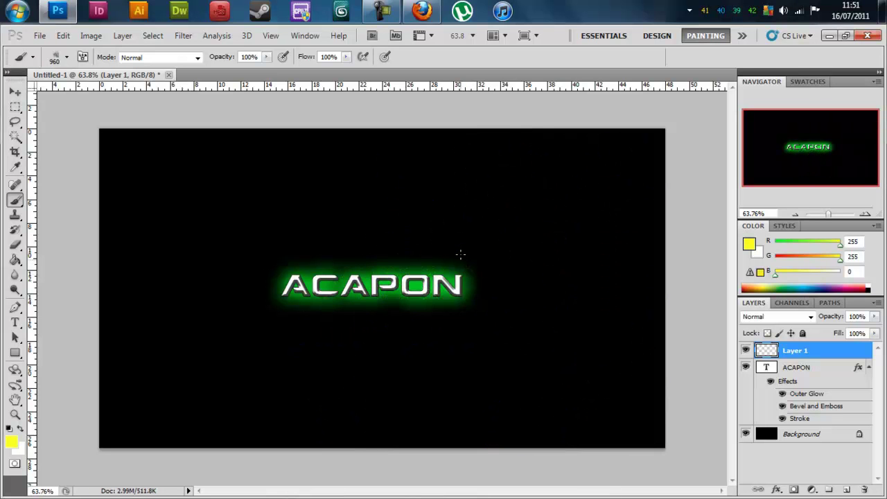
{"action": "left_click", "coordinate": [461, 244]}
{"action": "key", "text": "ctrl+z"}
{"action": "left_click", "coordinate": [466, 256]}
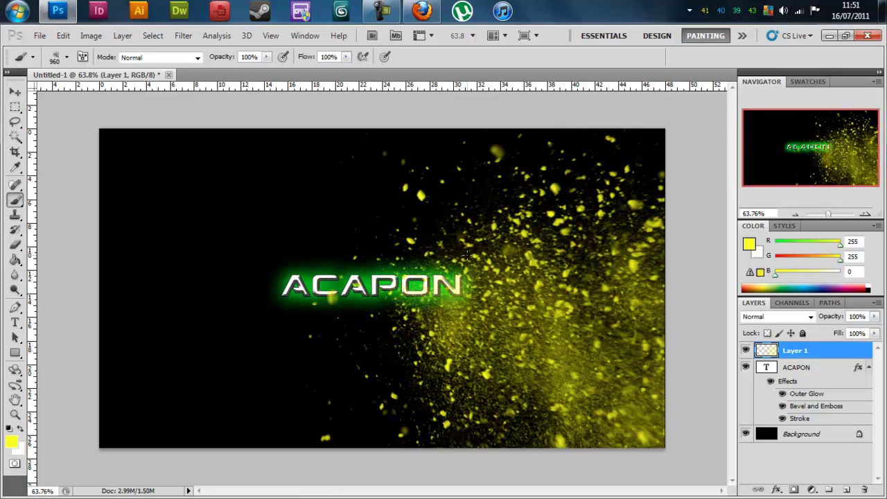
{"action": "key", "text": "ctrl+z"}
{"action": "left_click", "coordinate": [468, 256]}
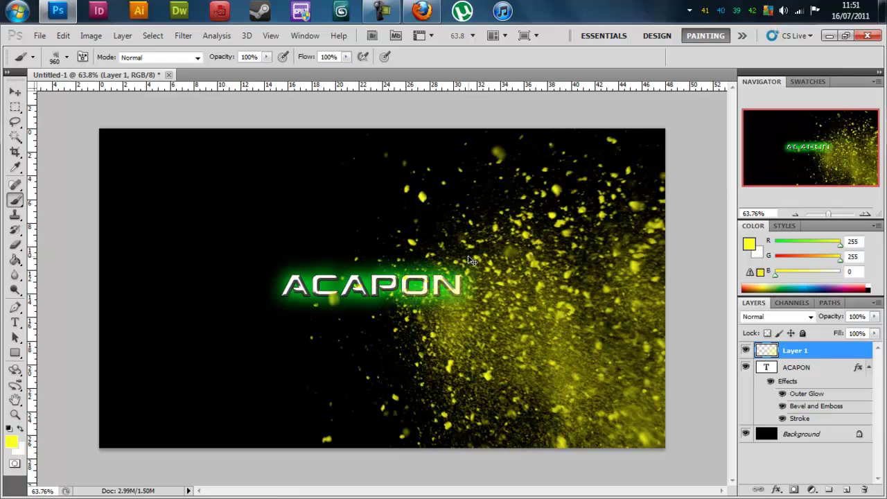
{"action": "key", "text": "ctrl+z"}
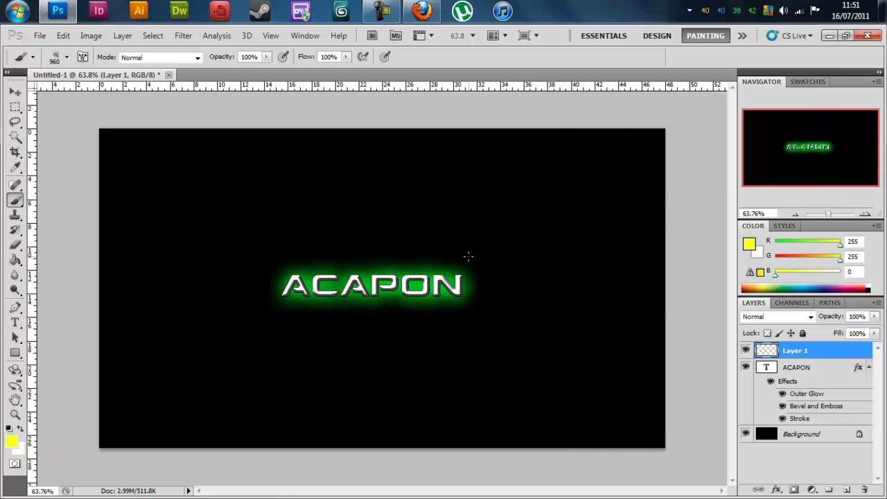
{"action": "left_click", "coordinate": [469, 257]}
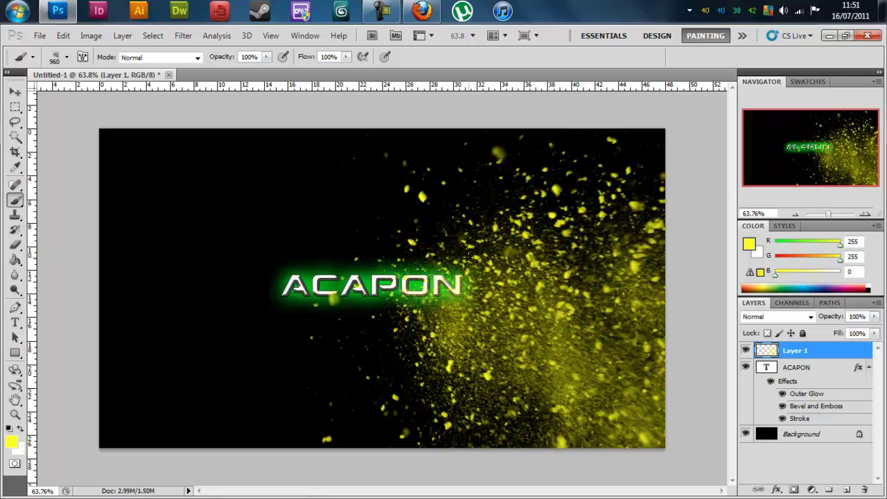
- Undo the yellow stamp, sample green (R0 G181 B21) with the Eyedropper, and stamp a green splatter
{"action": "key", "text": "ctrl+z"}
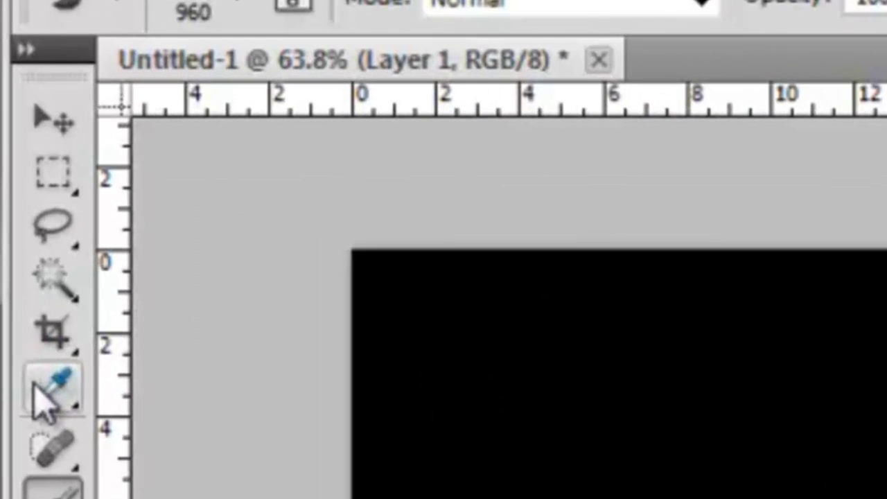
{"action": "left_click", "coordinate": [34, 392]}
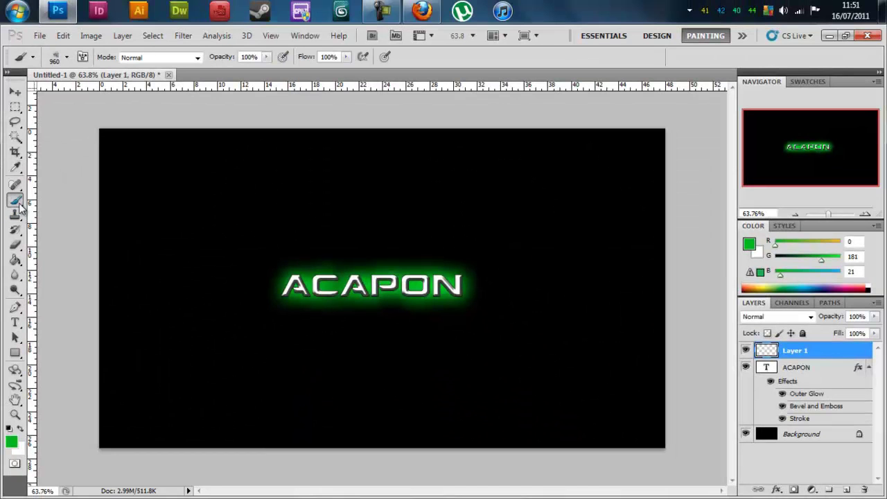
{"action": "left_click", "coordinate": [519, 321]}
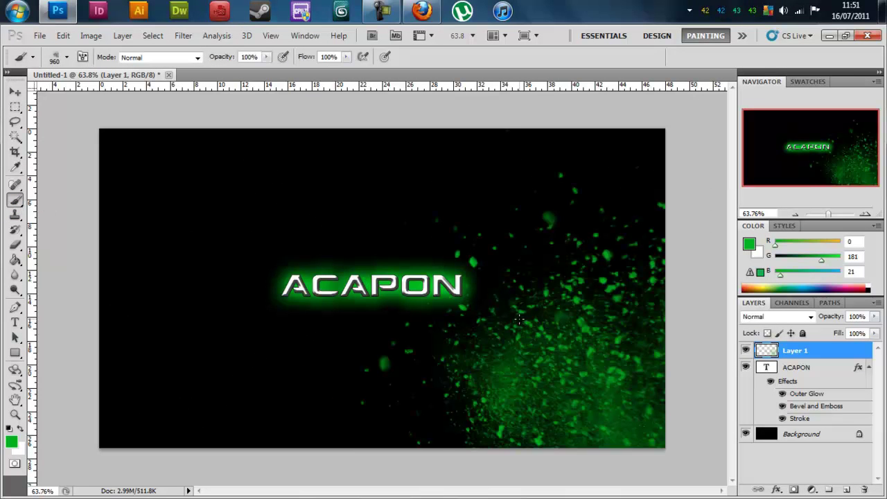
- Restamp the green splatter repeatedly, nudging it up and left until it sits beside the text
{"action": "key", "text": "ctrl+z"}
{"action": "left_click", "coordinate": [489, 296]}
{"action": "key", "text": "ctrl+z"}
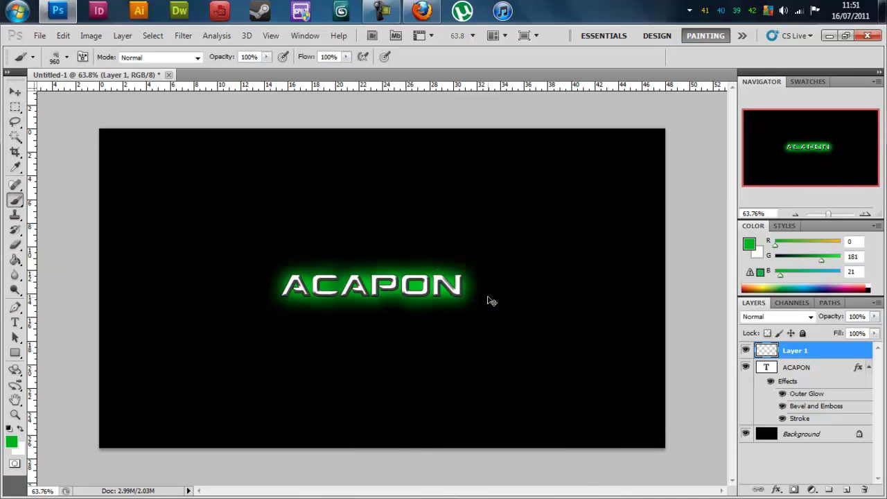
{"action": "left_click", "coordinate": [473, 289]}
{"action": "key", "text": "ctrl+z"}
{"action": "left_click", "coordinate": [462, 279]}
{"action": "key", "text": "ctrl+z"}
{"action": "left_click", "coordinate": [464, 280]}
{"action": "key", "text": "ctrl+z"}
{"action": "left_click", "coordinate": [462, 264]}
{"action": "key", "text": "ctrl+z"}
{"action": "left_click", "coordinate": [465, 259]}
{"action": "key", "text": "ctrl+z"}
{"action": "left_click", "coordinate": [466, 256]}
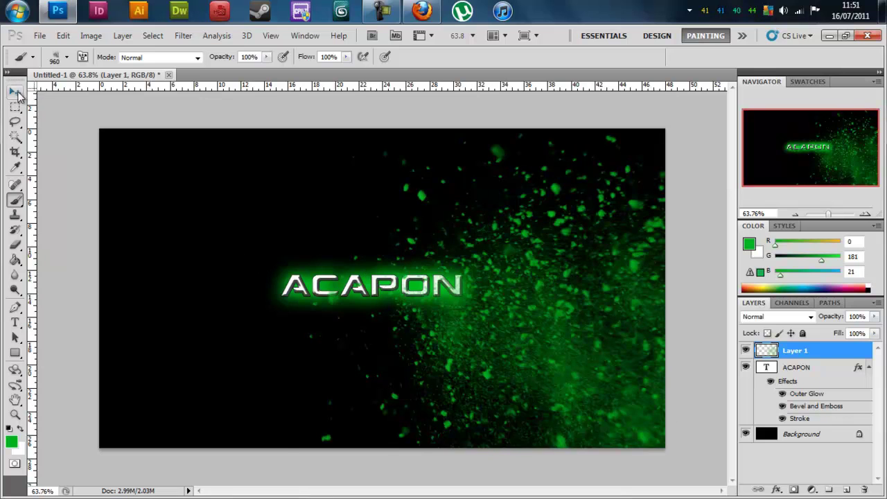
- With the Move tool active, duplicate the green splatter Layer 1 into Layer 1 copy
{"action": "left_click", "coordinate": [15, 94]}
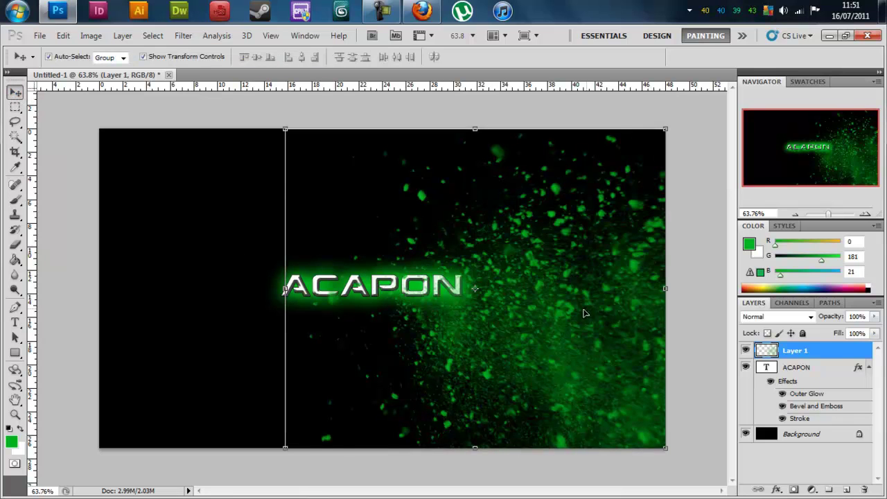
{"action": "right_click", "coordinate": [823, 355]}
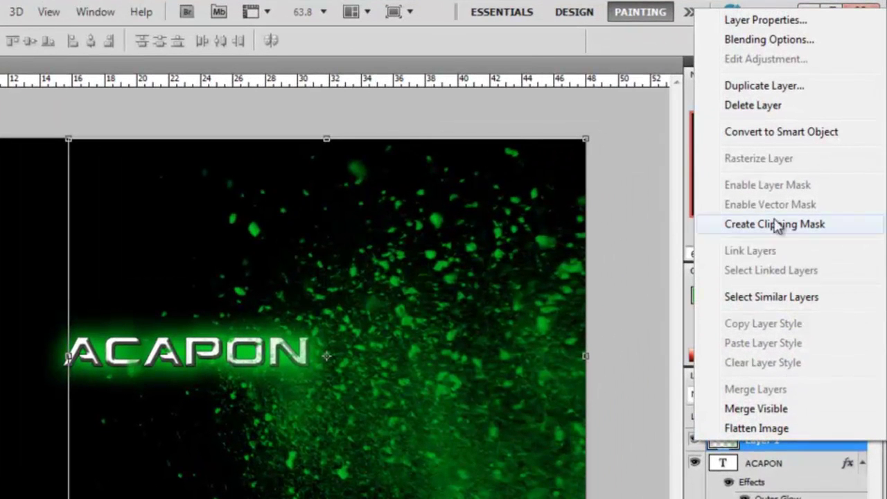
{"action": "left_click", "coordinate": [735, 89]}
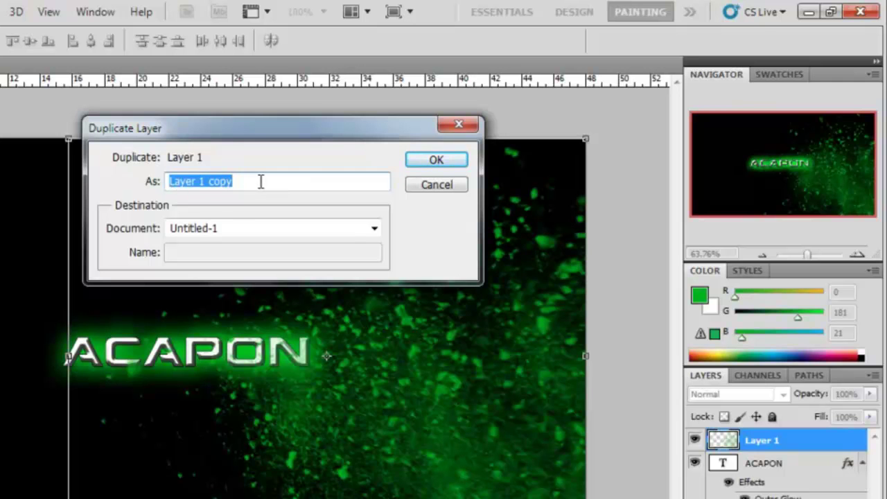
{"action": "left_click", "coordinate": [436, 159]}
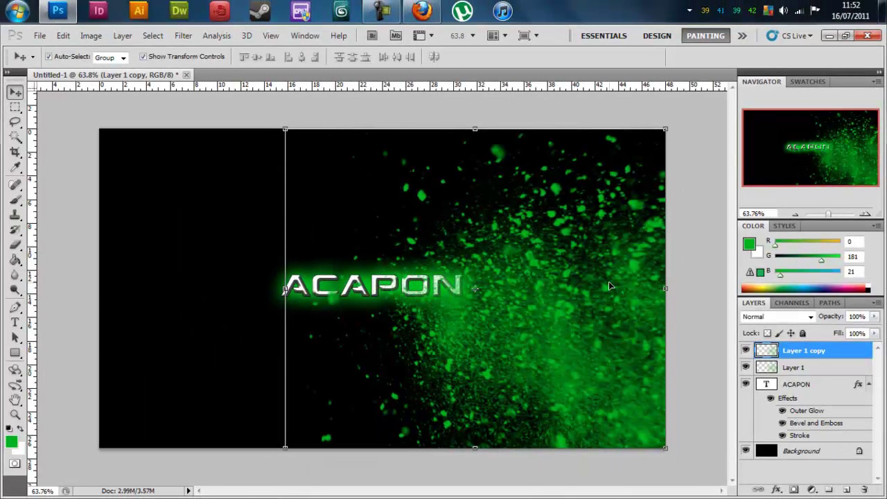
- Free-transform Layer 1 copy, mirroring it horizontally and widening it across the left half
{"action": "left_click", "coordinate": [665, 289]}
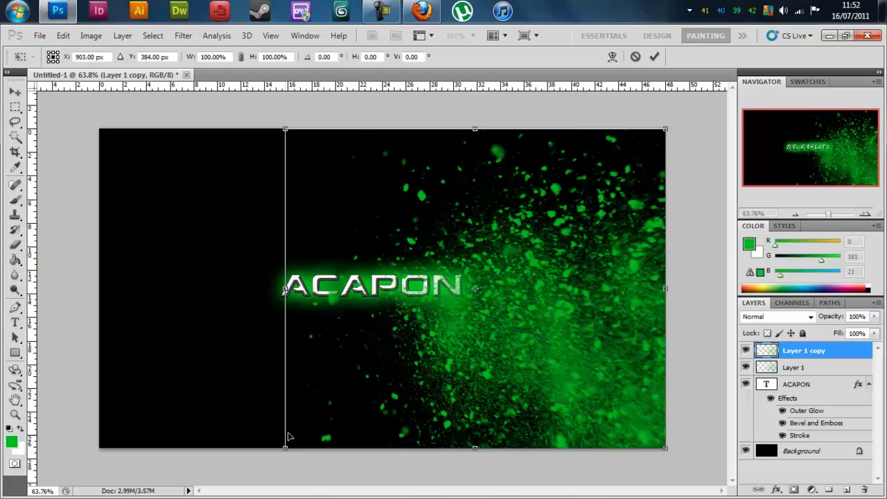
{"action": "left_click_drag", "start_coordinate": [671, 287], "coordinate": [99, 271]}
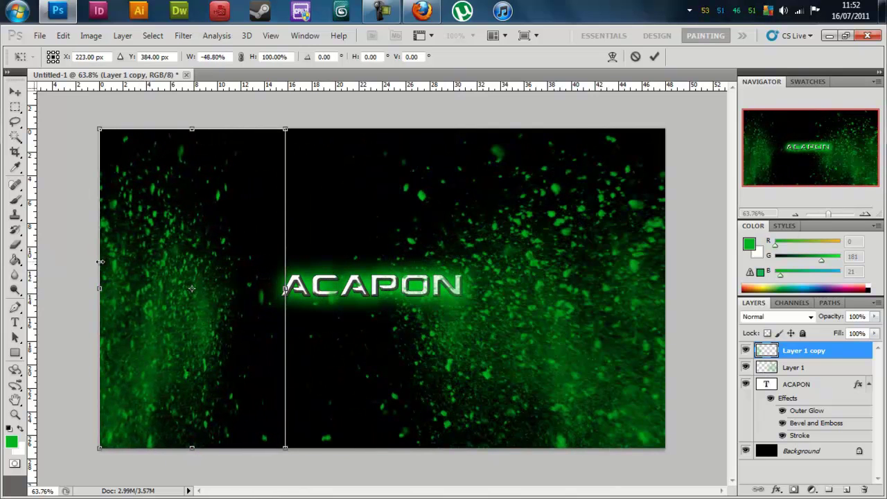
{"action": "left_click_drag", "start_coordinate": [285, 290], "coordinate": [462, 294]}
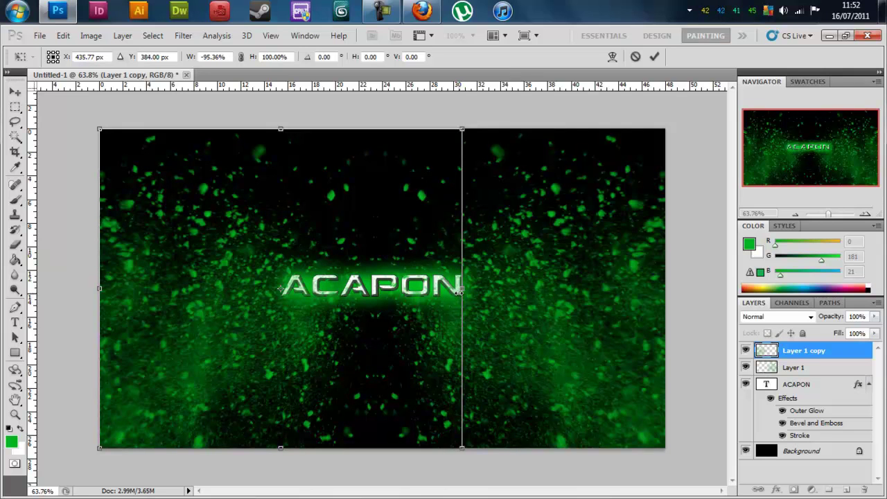
{"action": "key", "text": "Return"}
{"action": "left_click", "coordinate": [547, 116]}
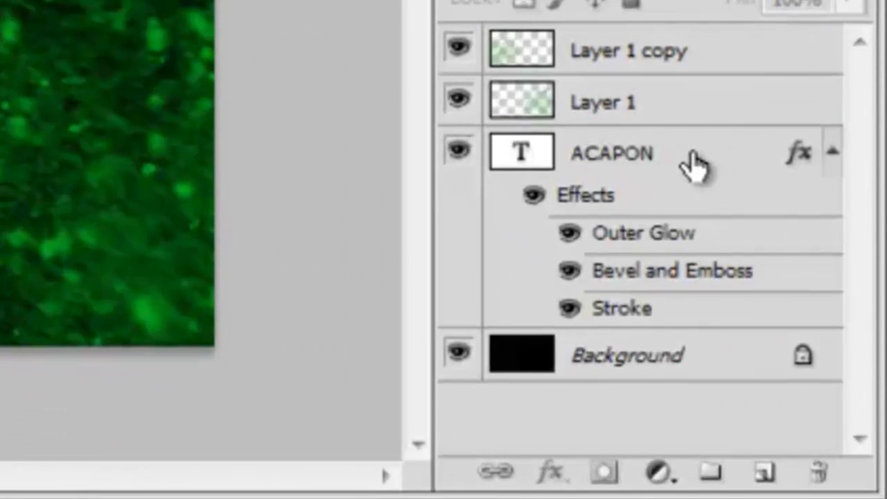
- Drag the ACAPON text layer above Layer 1 and Layer 1 copy in the Layers panel
{"action": "left_click", "coordinate": [695, 168]}
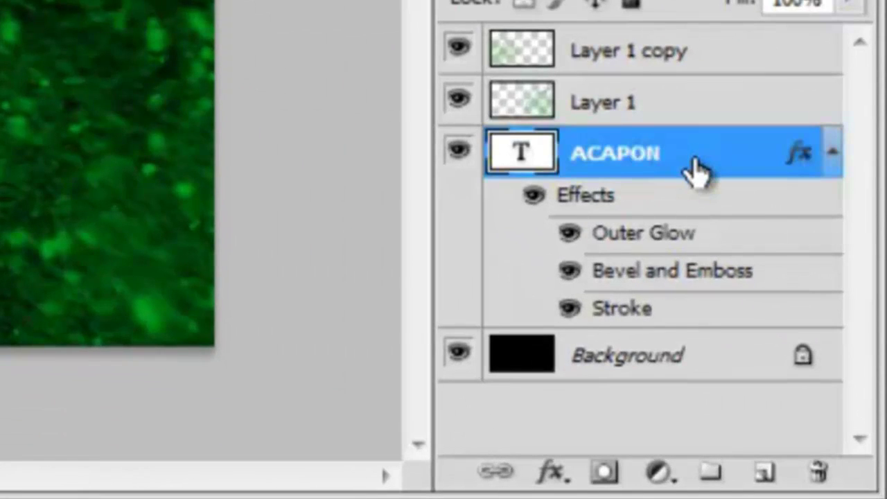
{"action": "left_click_drag", "start_coordinate": [695, 170], "coordinate": [685, 34]}
{"action": "left_click", "coordinate": [603, 305]}
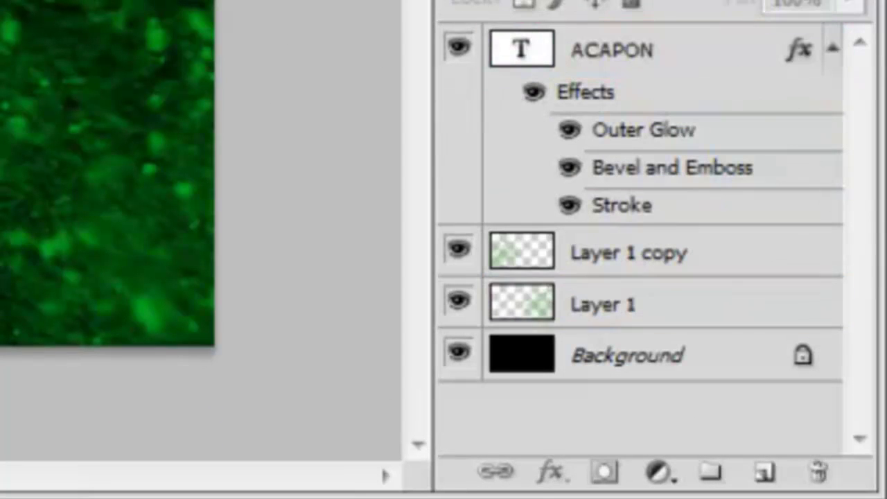